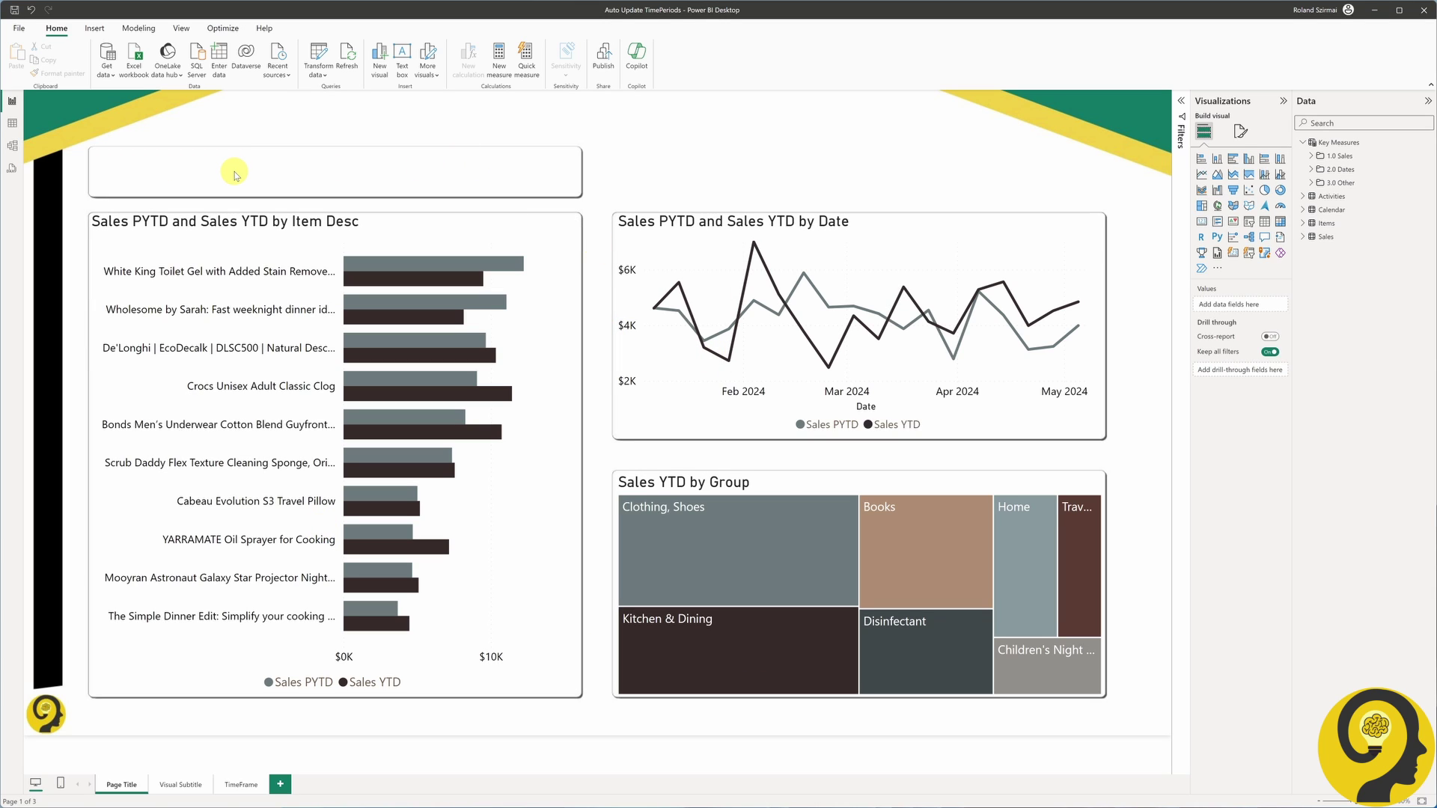
Step: Create a Page Title measure joining "Year-to-Date Sales Report - " with MAX(Sales[Date])
right_click(1340, 142)
click(1362, 155)
text(Page Tit)
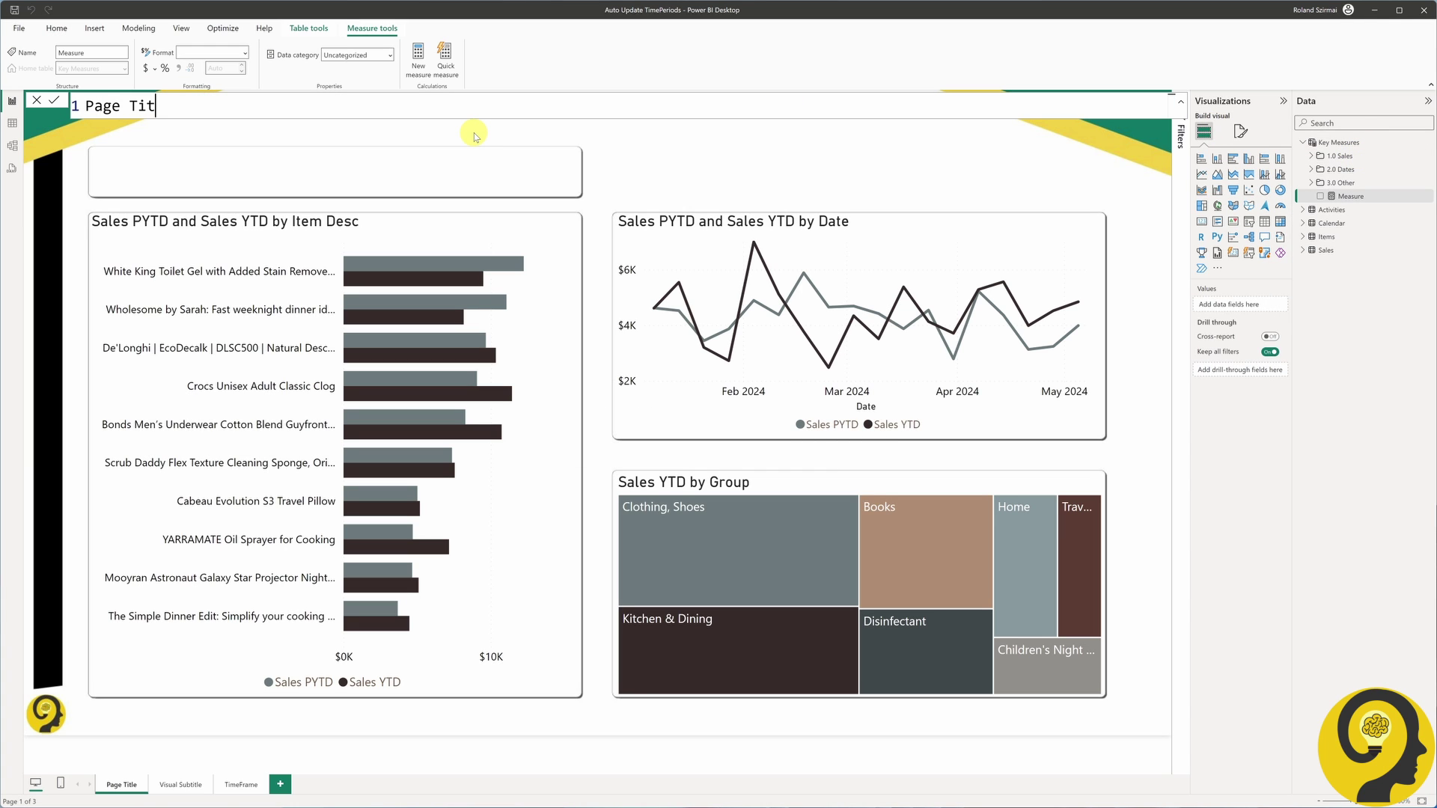
text(le =)
key(shift+Return)
text("Year-to-Date Sales Re)
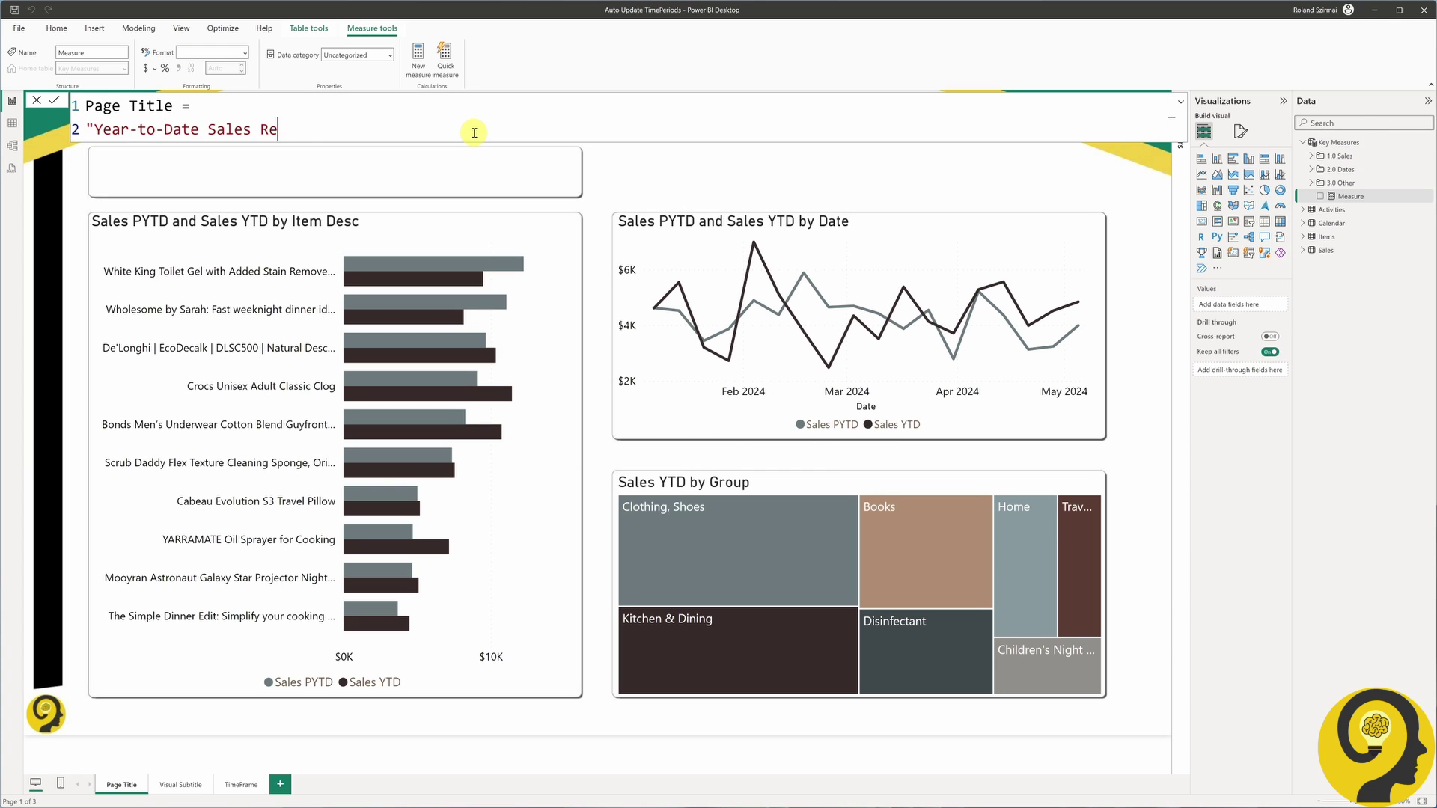
text(port - ")
key(shift+Return)
text(& MAX(date)
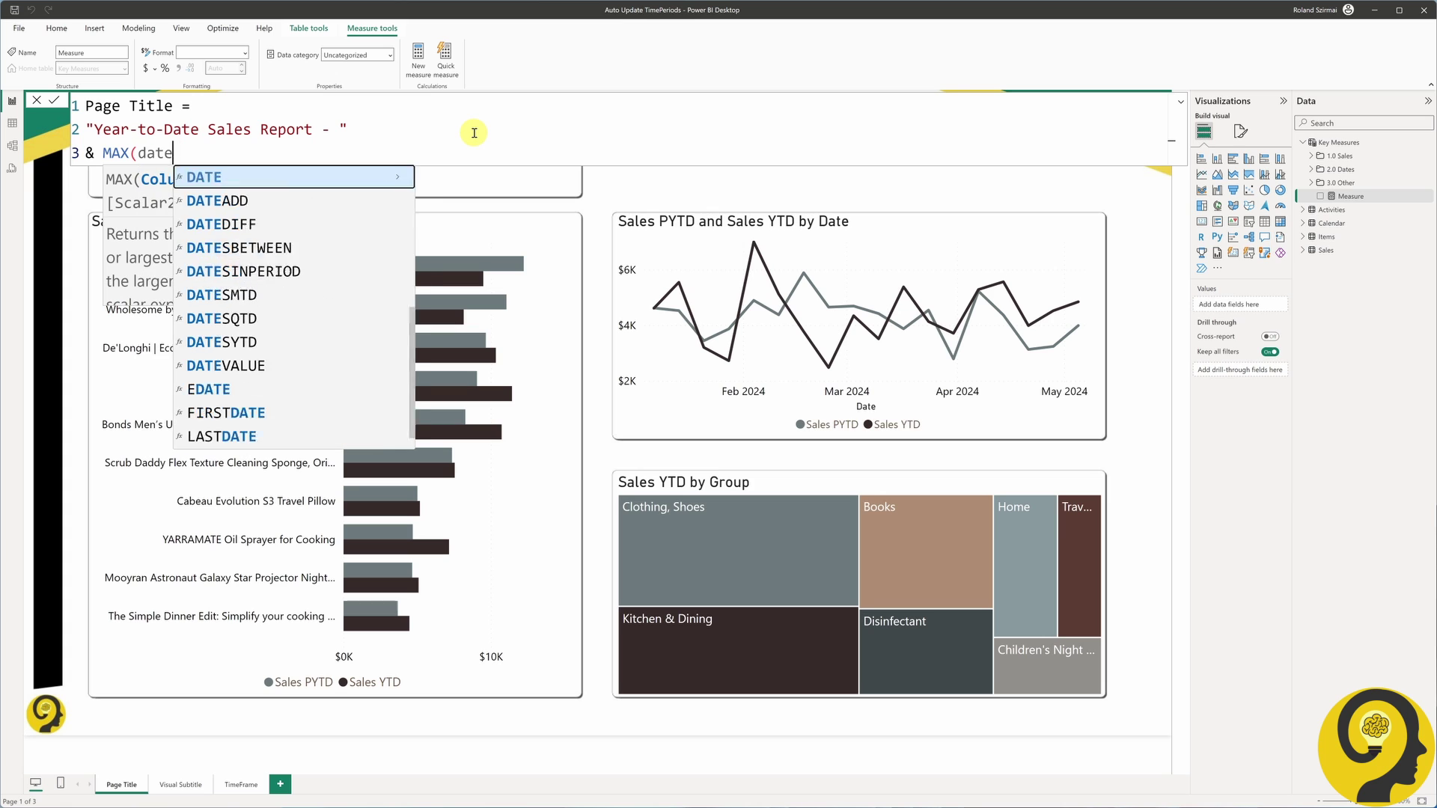
key(BackSpace)
key(BackSpace)
key(BackSpace)
key(BackSpace)
text(sales[Date]))
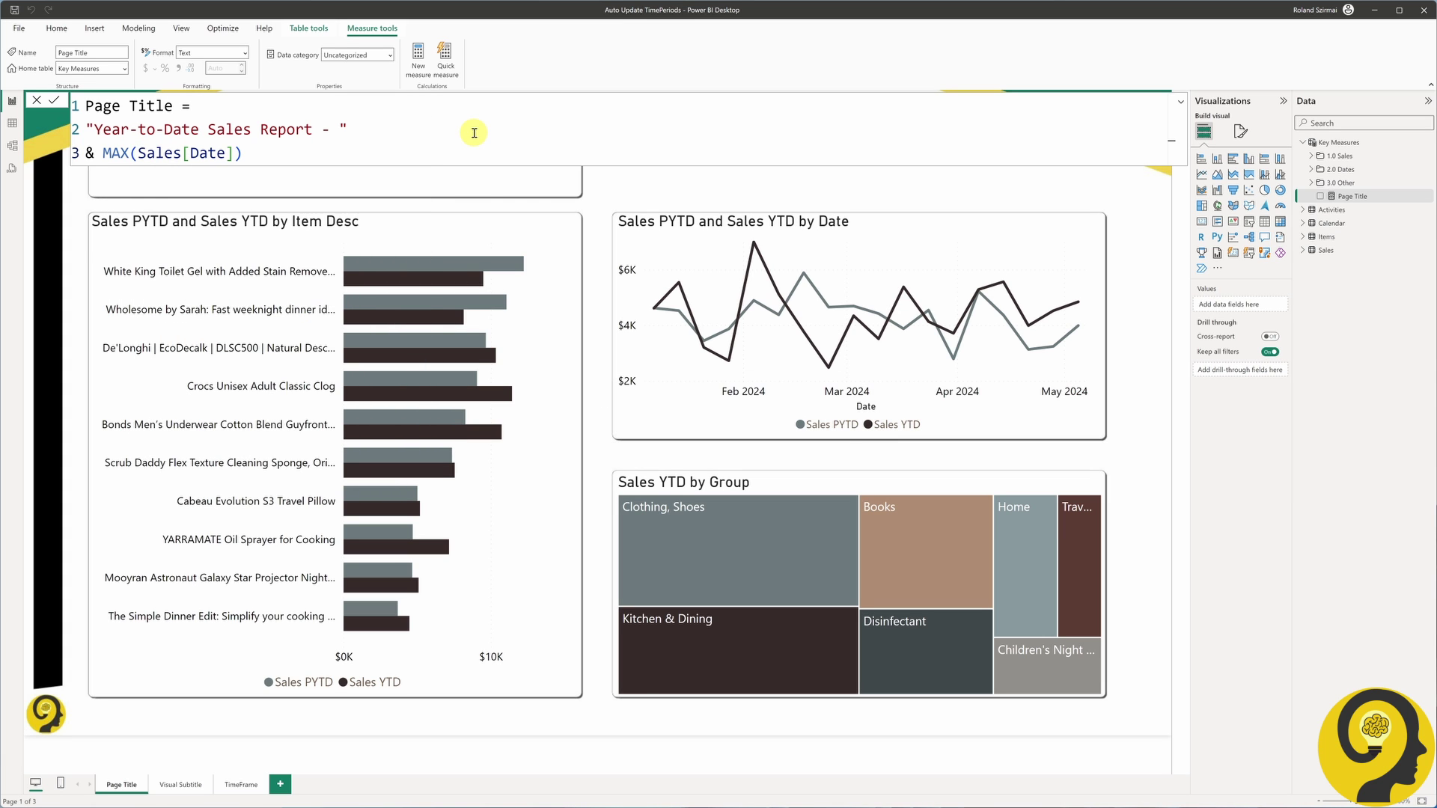
key(Return)
Step: Show Page Title in the empty top card with a smaller callout font
click(112, 176)
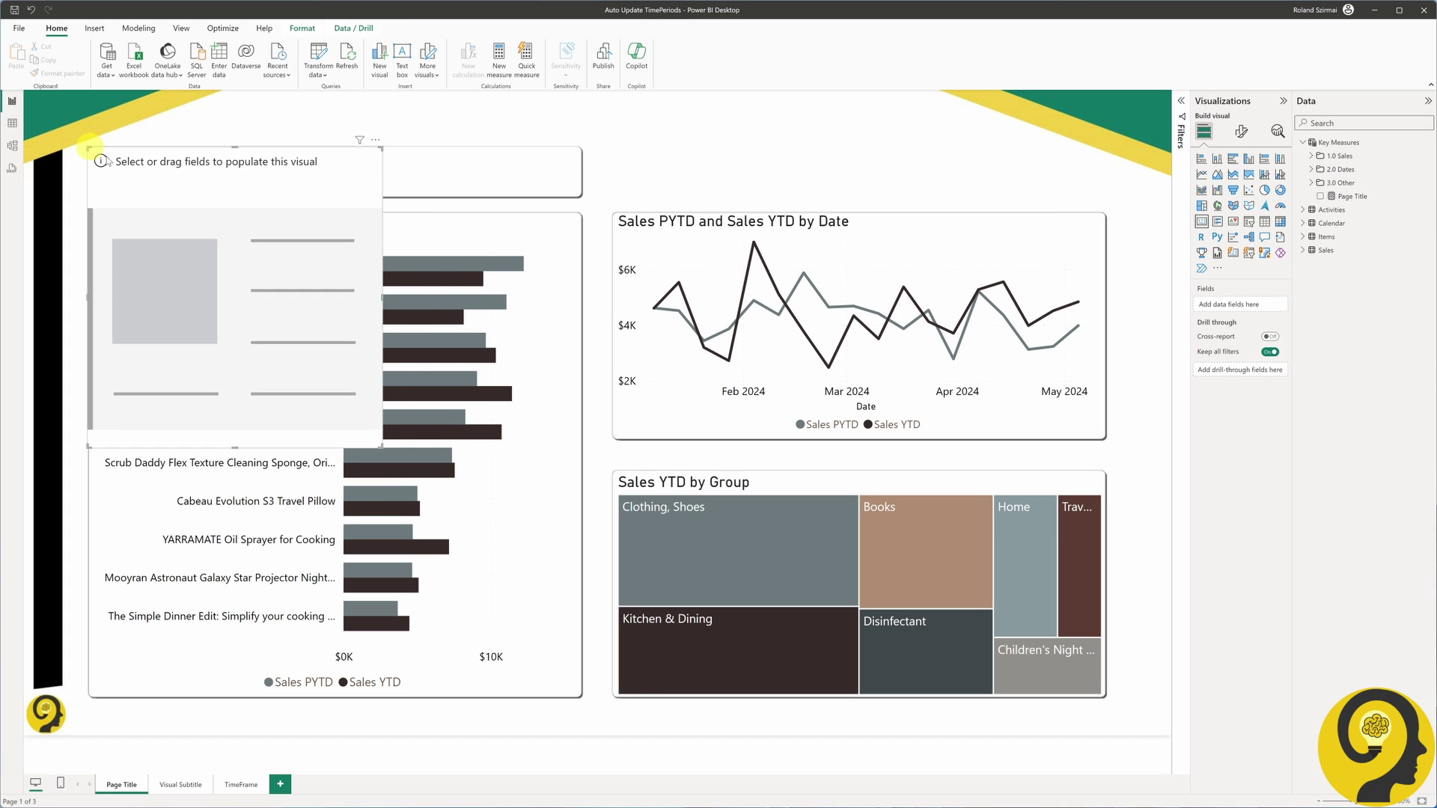
click(1320, 196)
click(1241, 131)
click(1222, 209)
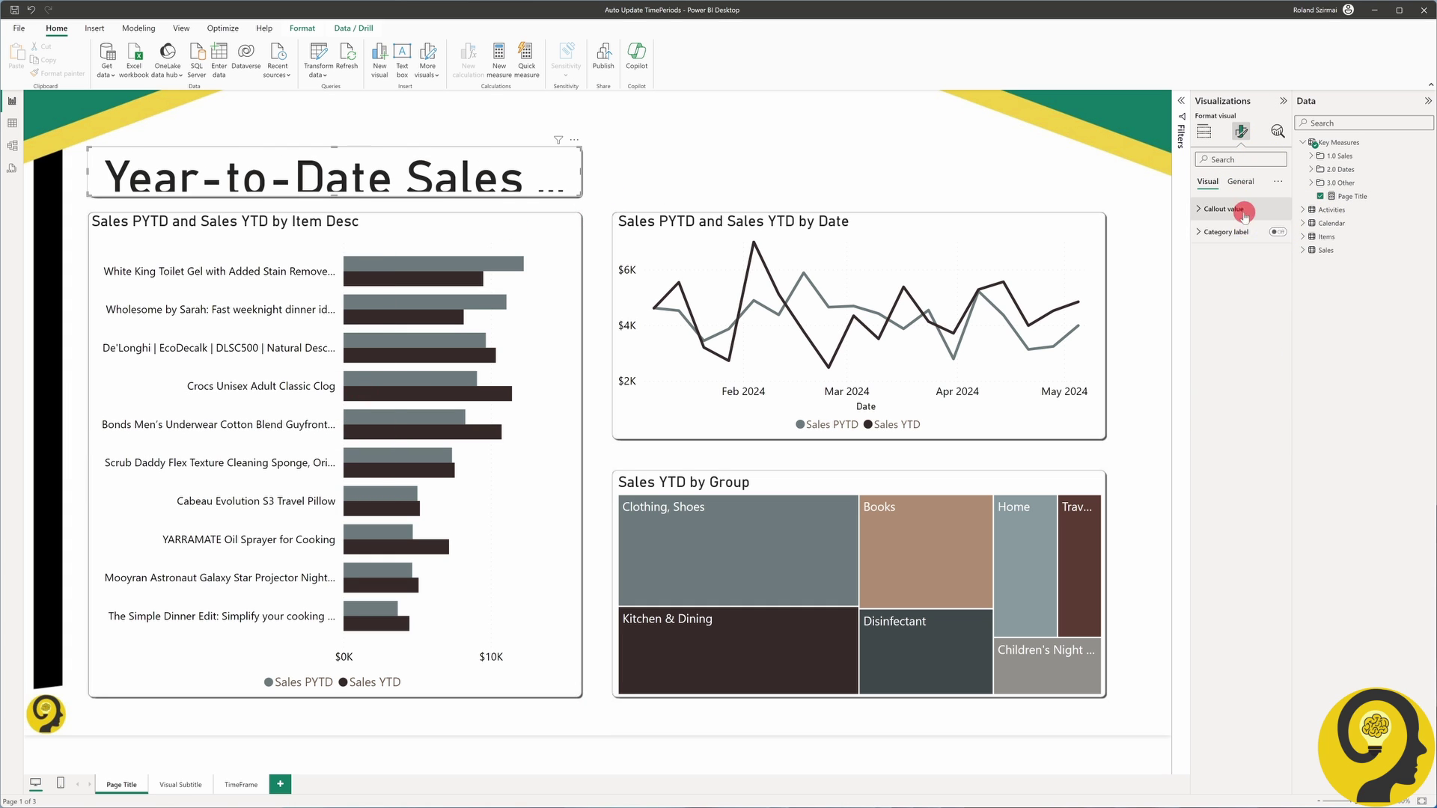
key(Return)
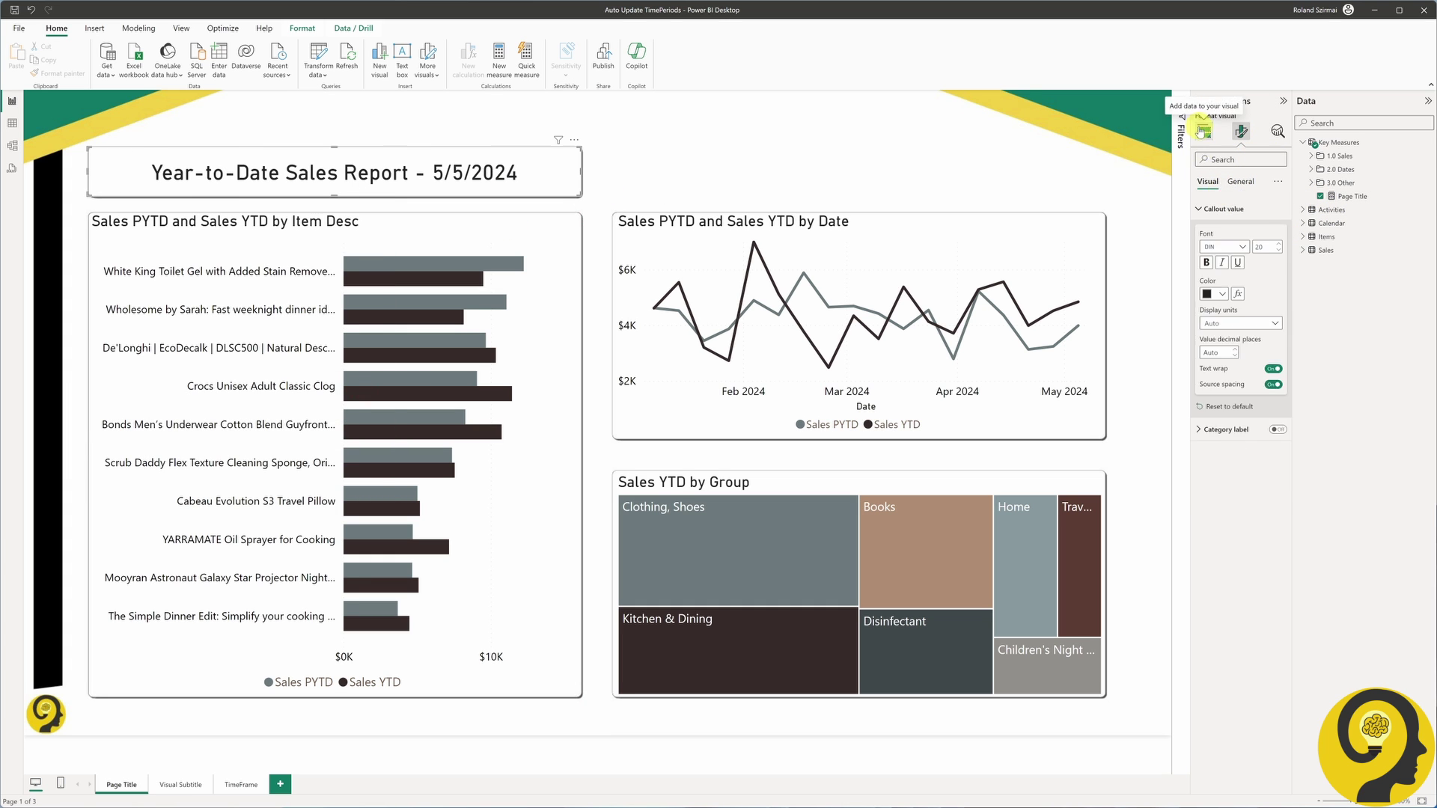
click(1203, 131)
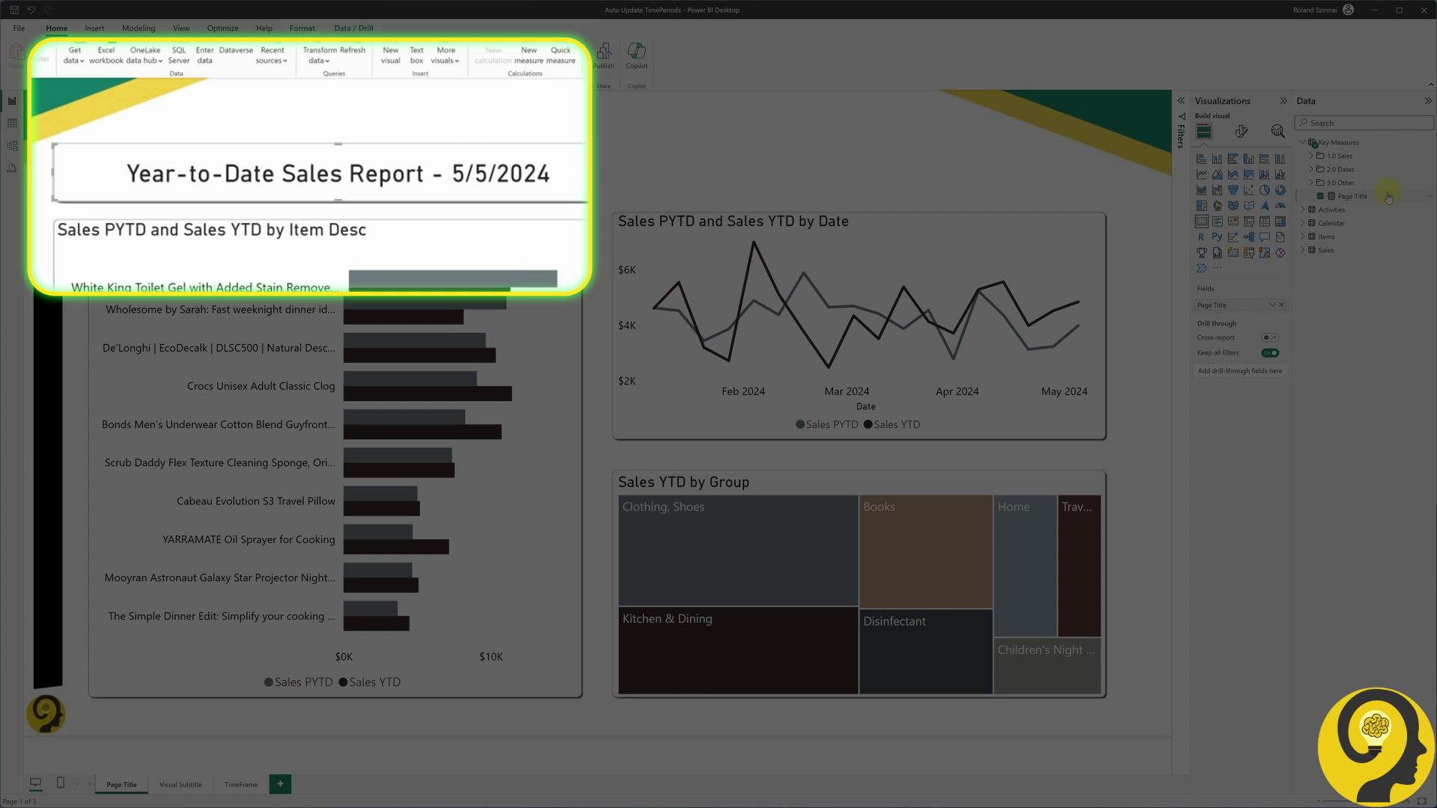
Step: Wrap the date in FORMAT(..., "Mmm") so the title ends with the month, e.g. 'May'
click(1388, 196)
click(71, 151)
text(FORMAT(MAX(Sales[Date)
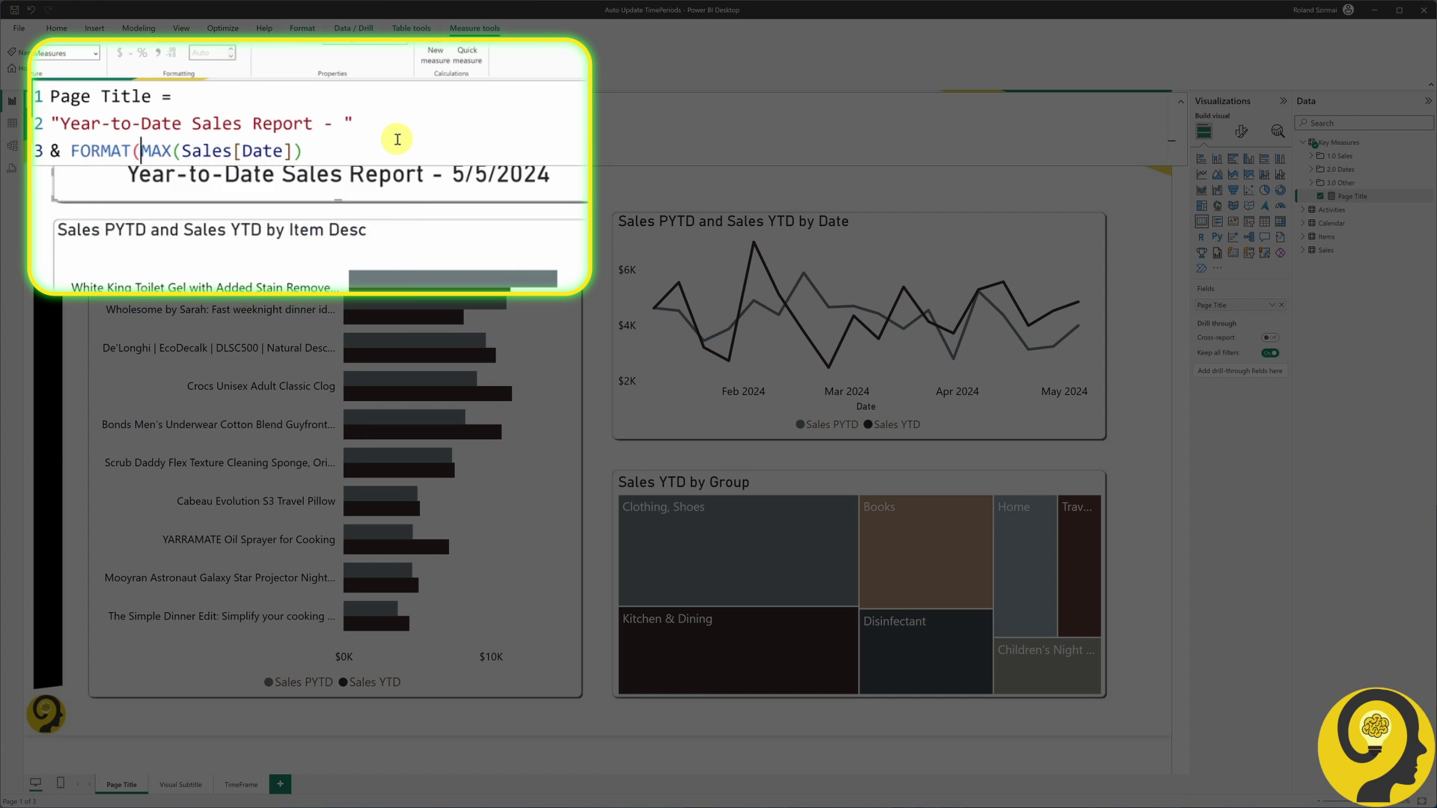
key(End)
text(,)
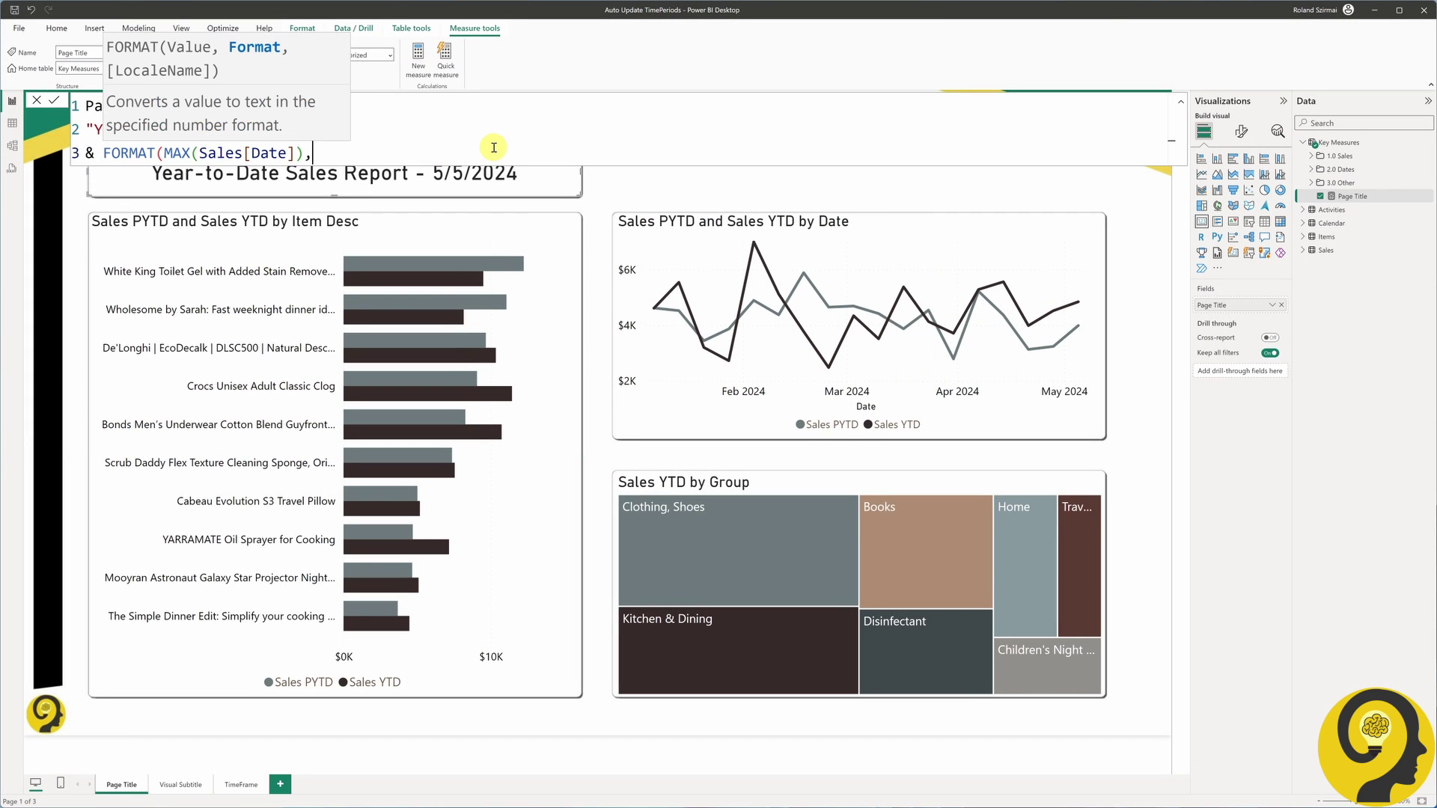
text("Mmm"))
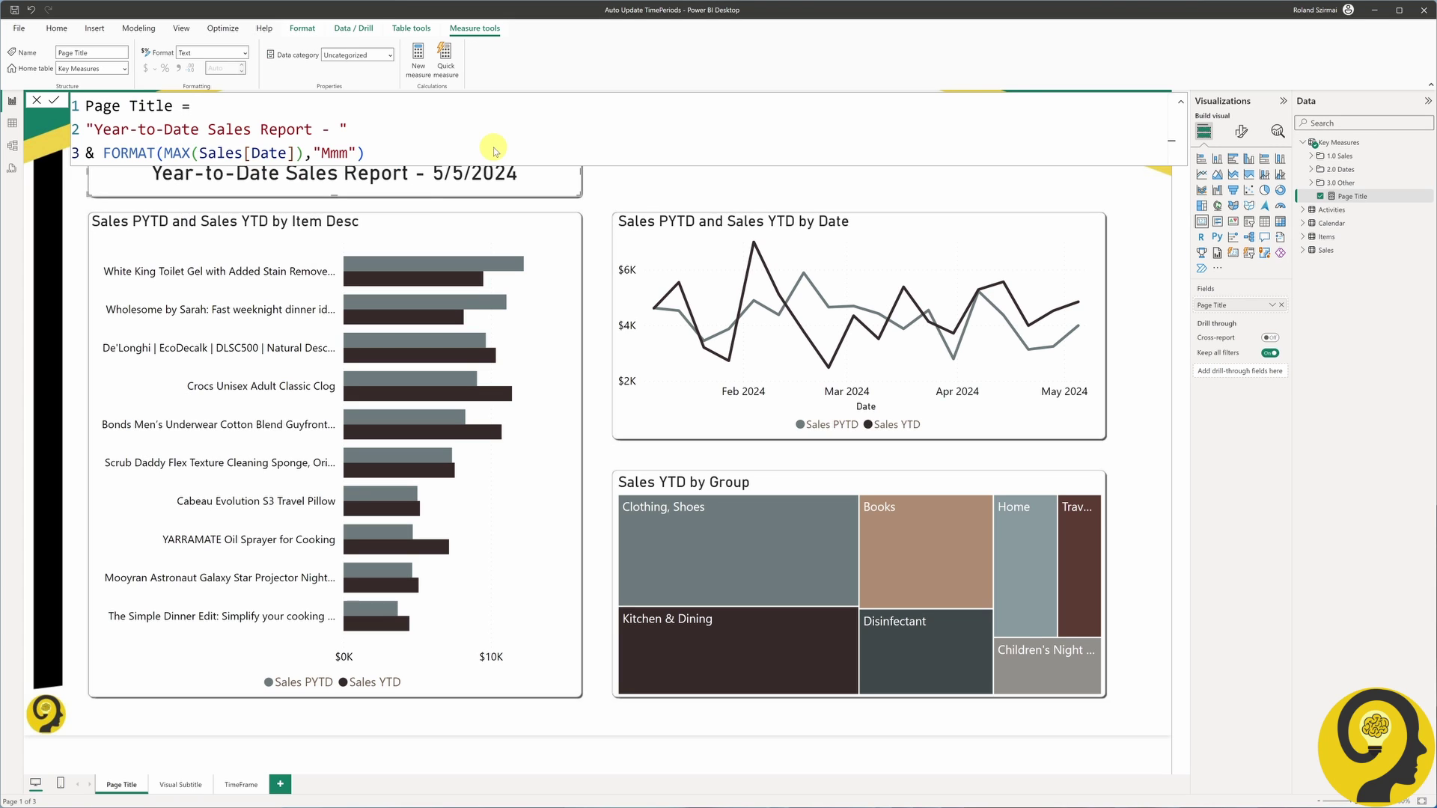
key(Return)
click(608, 189)
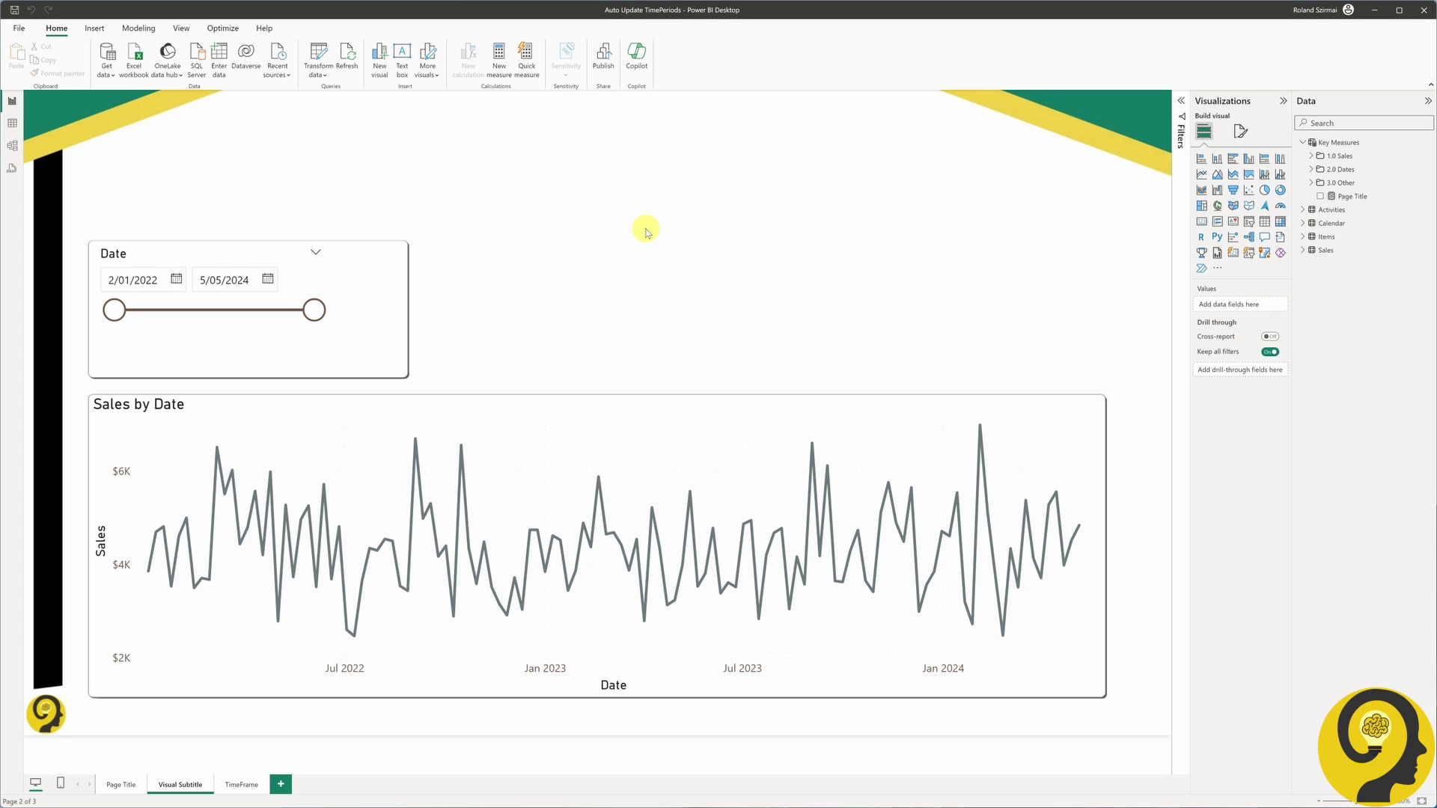
Step: Bring up the options menu for the Key Measures table
right_click(1368, 145)
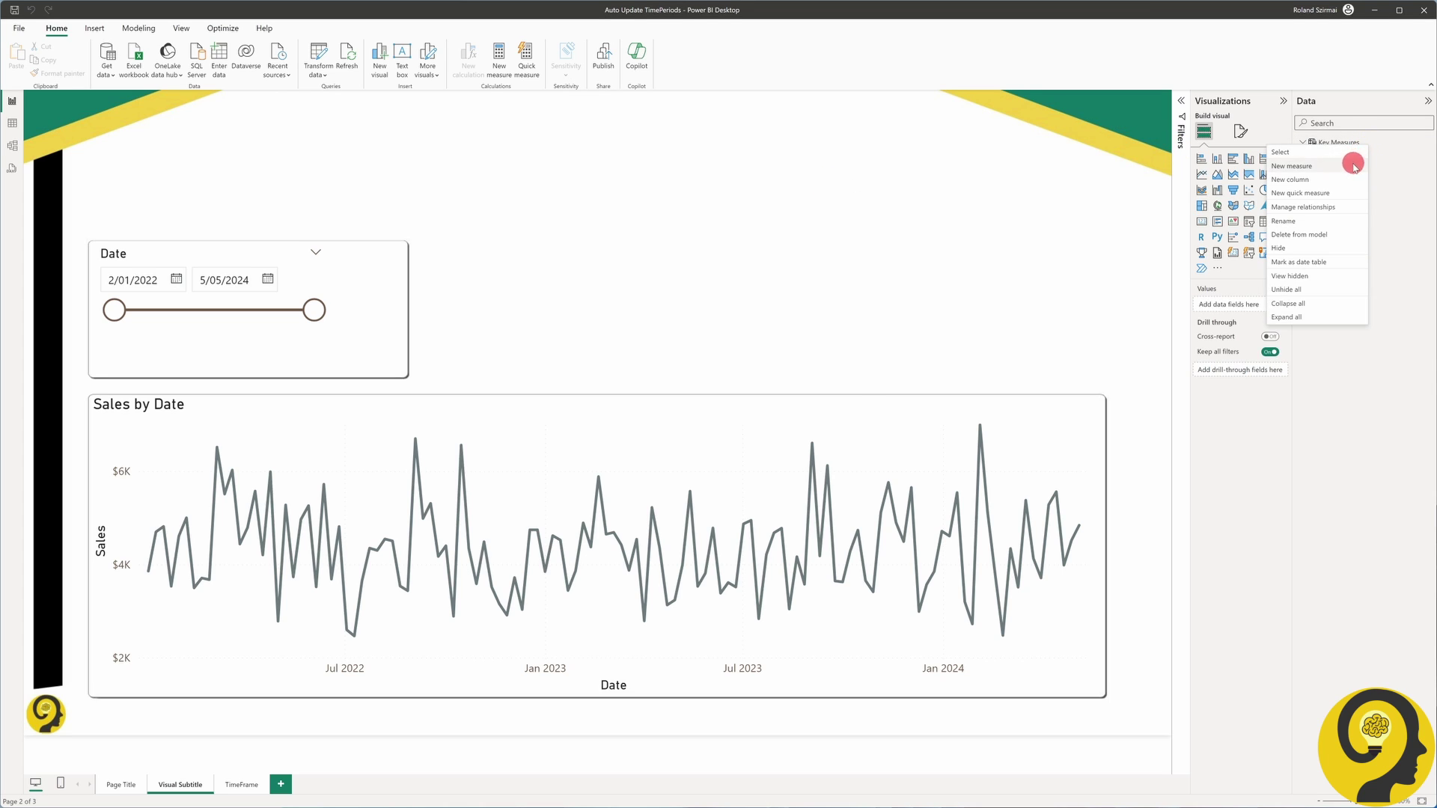
Step: Add a Last Updated Date Info measure ending in FORMAT(MAX(Sales[Date]), "D Mmm YYYY")
click(1350, 161)
text(Last Updated Date Info =)
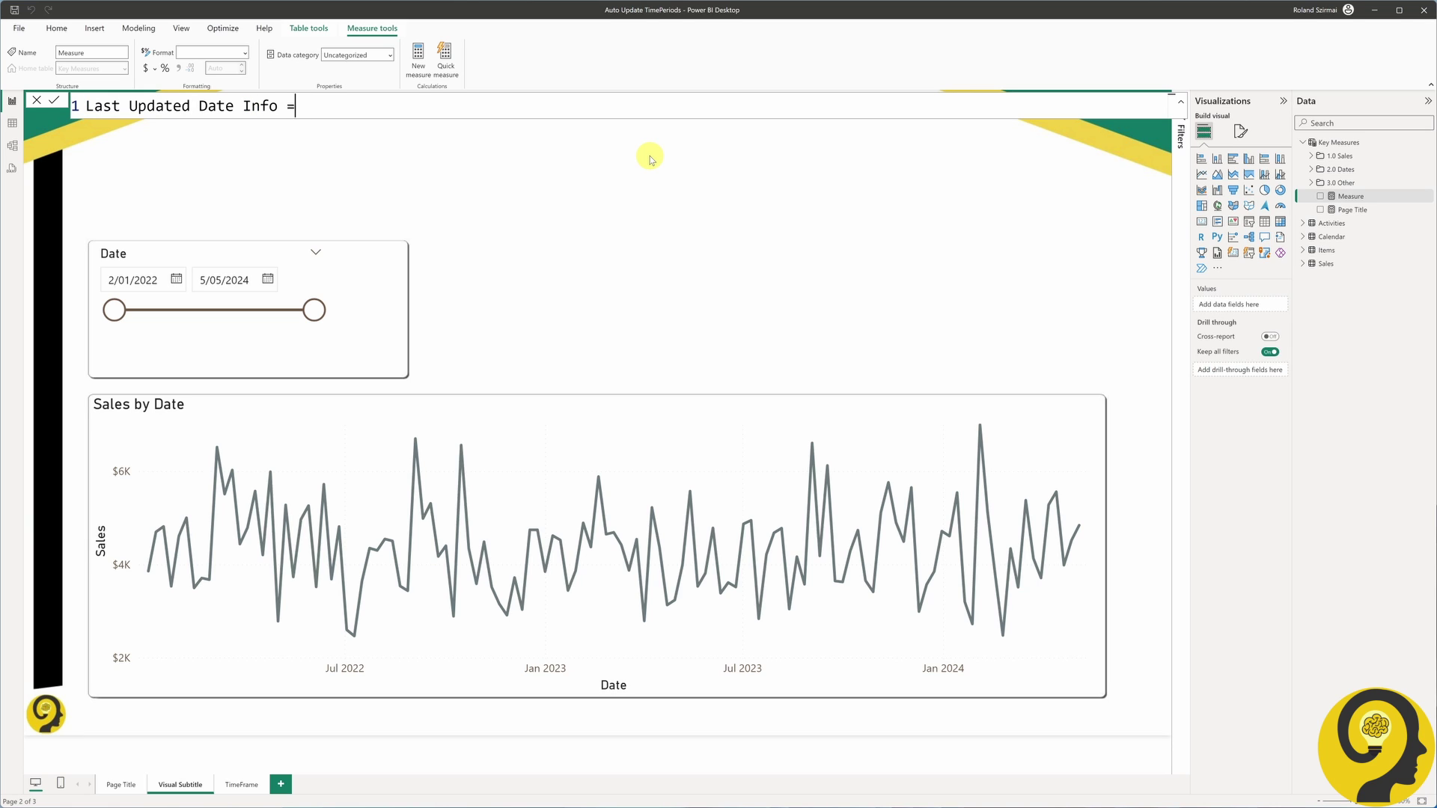
key(shift+Return)
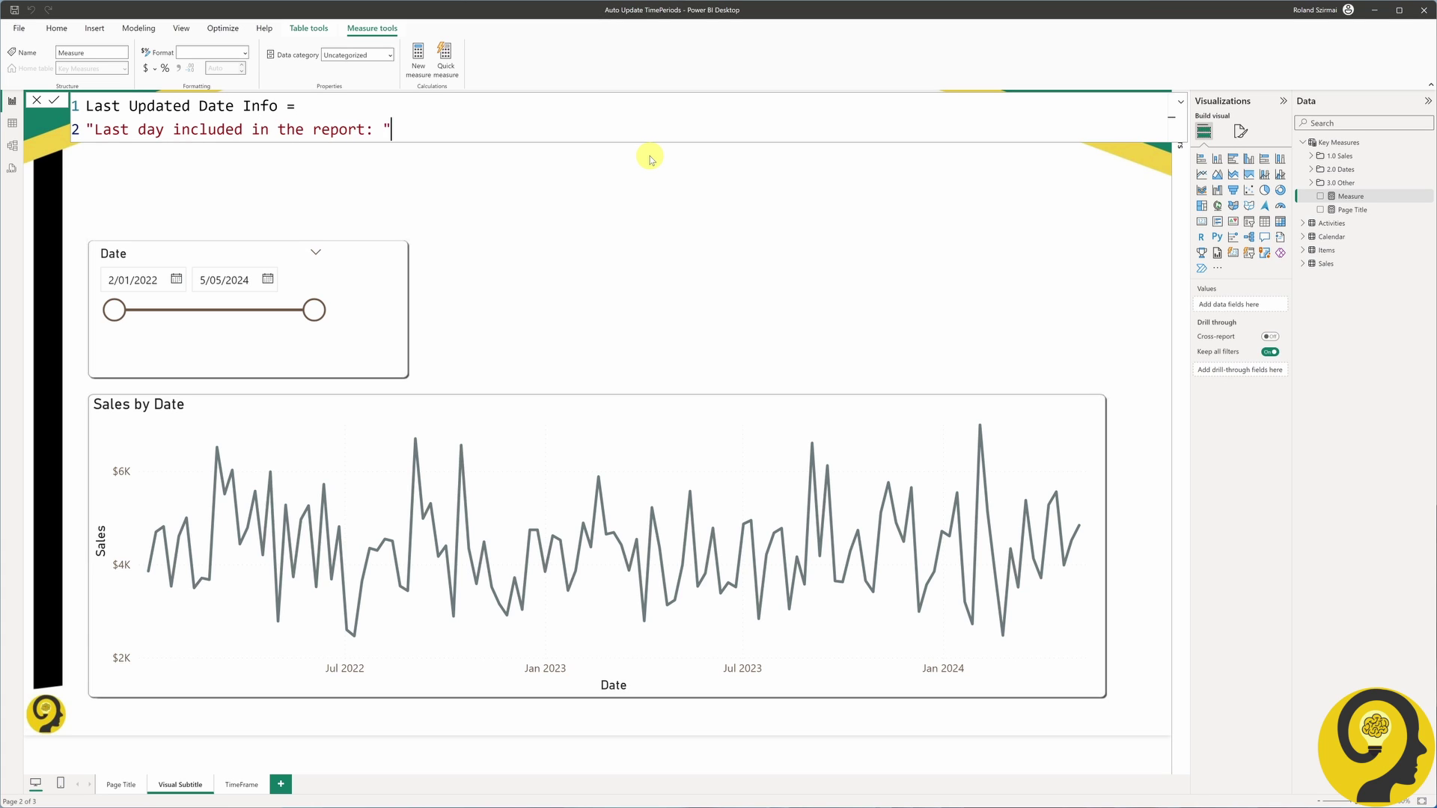
key(shift+Return)
text(& FORMAT()
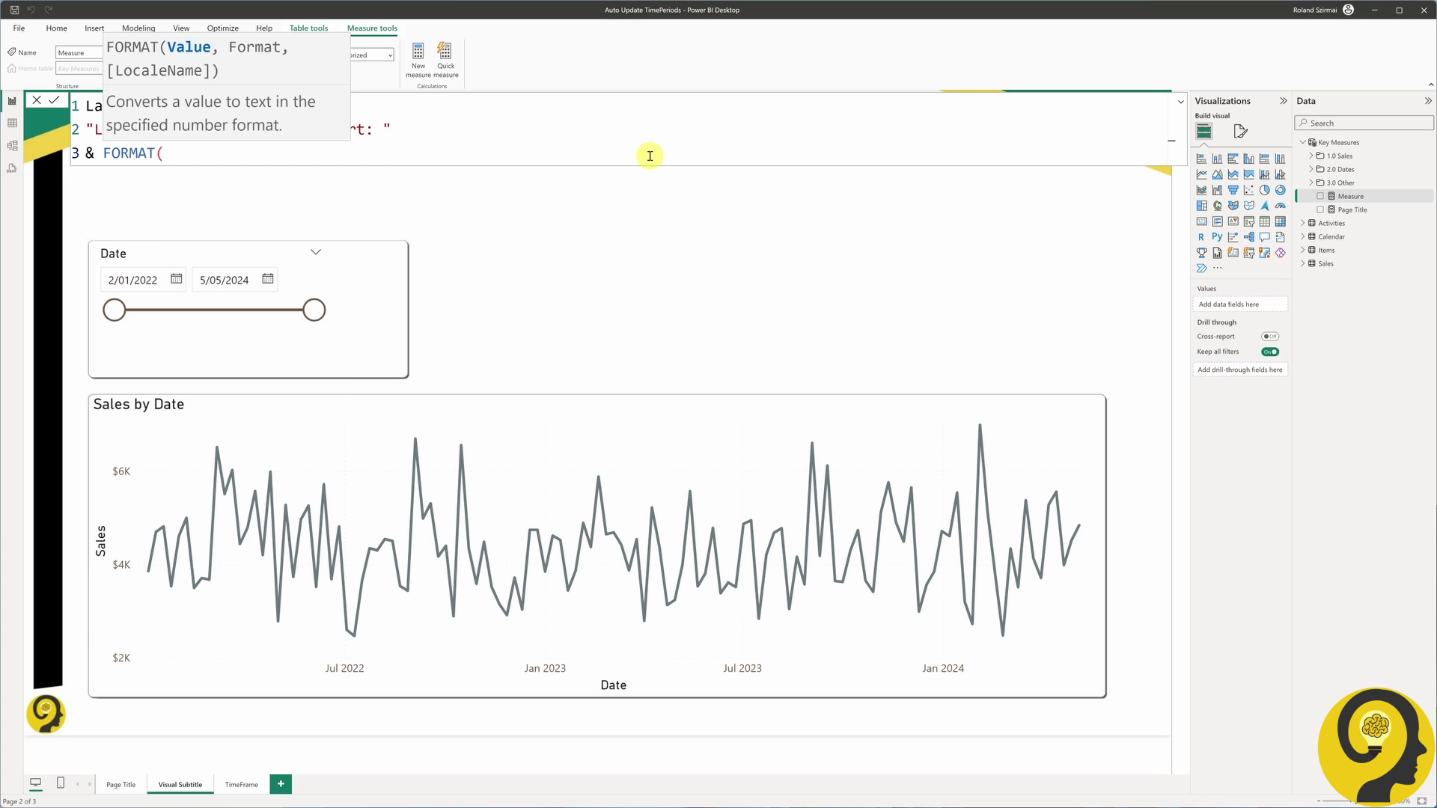
text(MAX(sales[Date]), "D M)
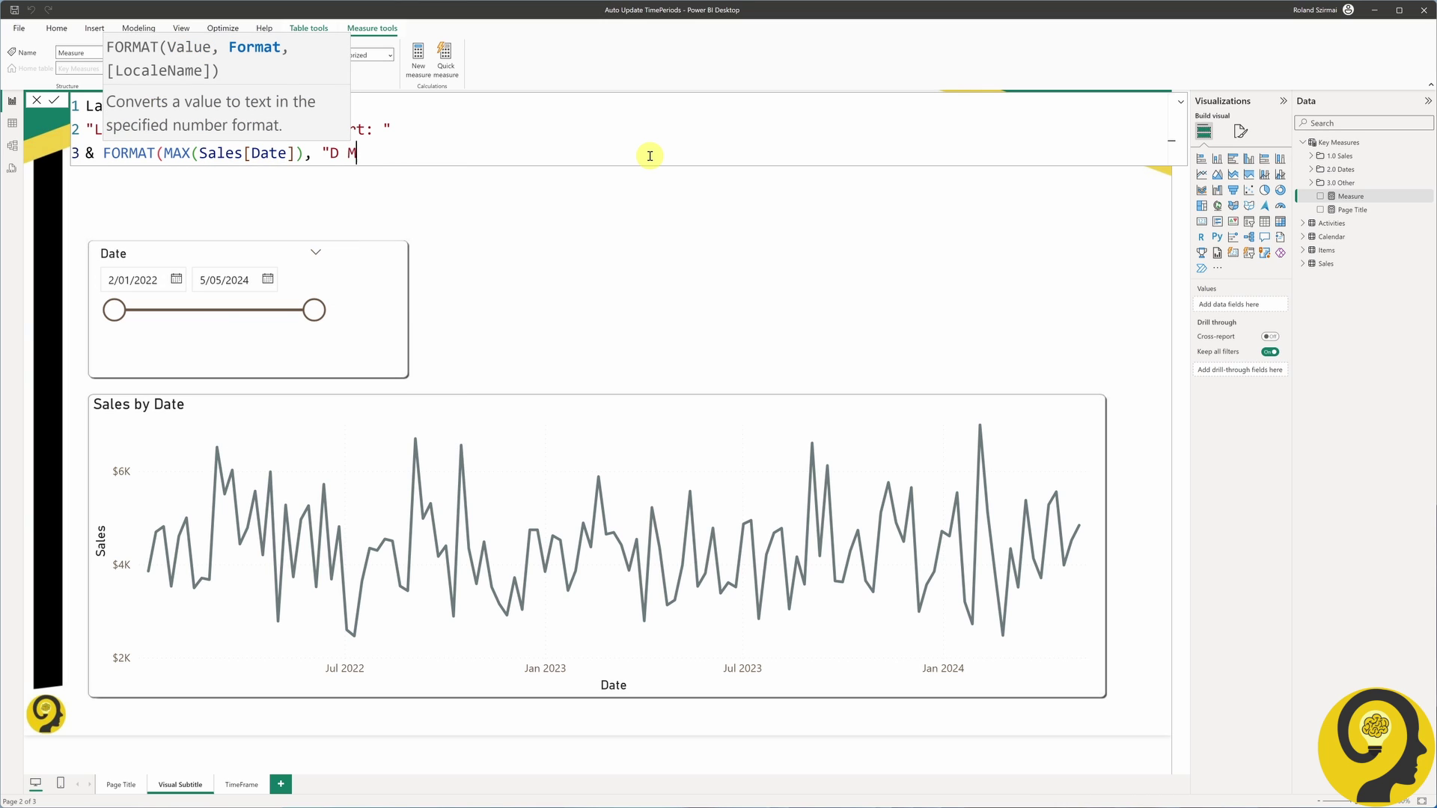
text(mm YYYY"))
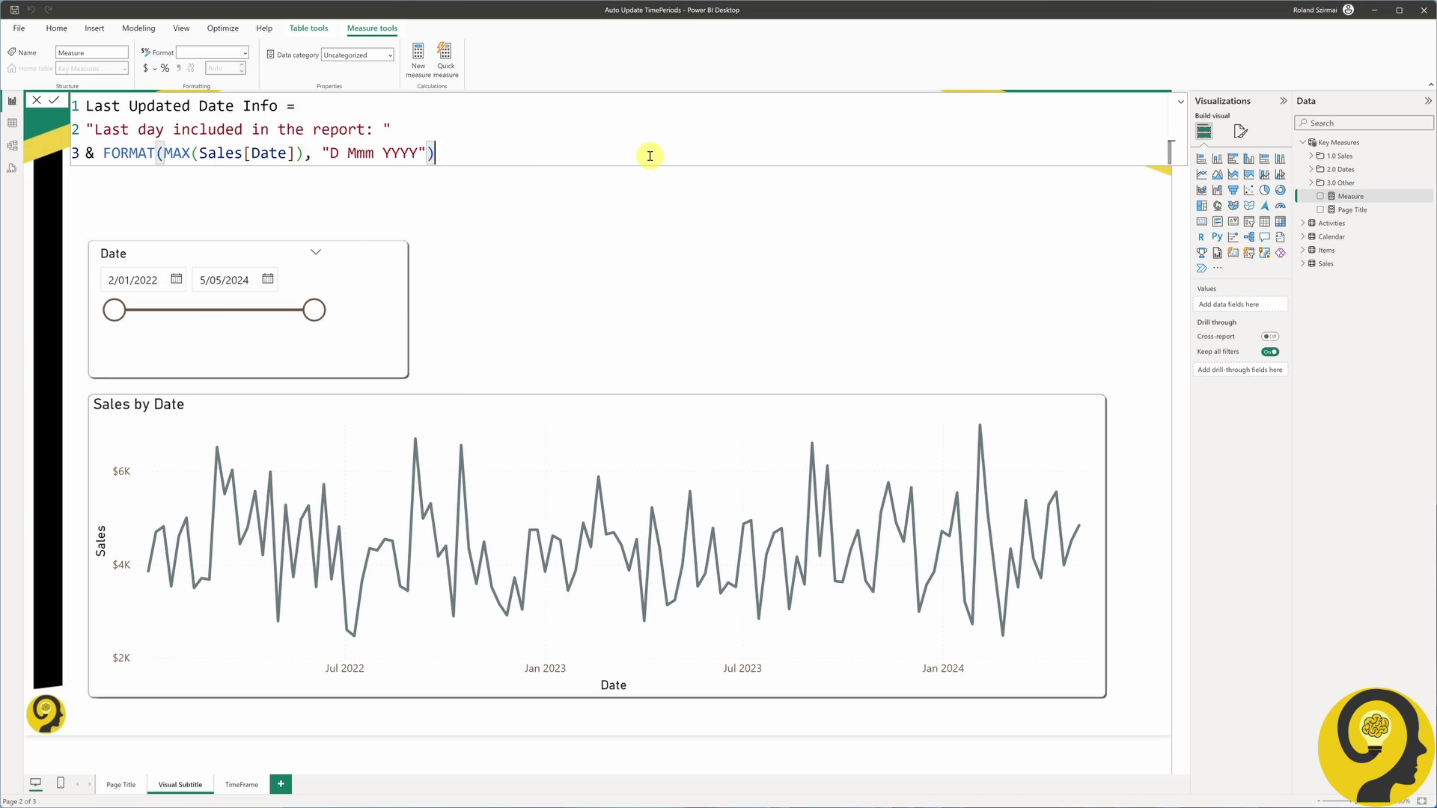
key(Return)
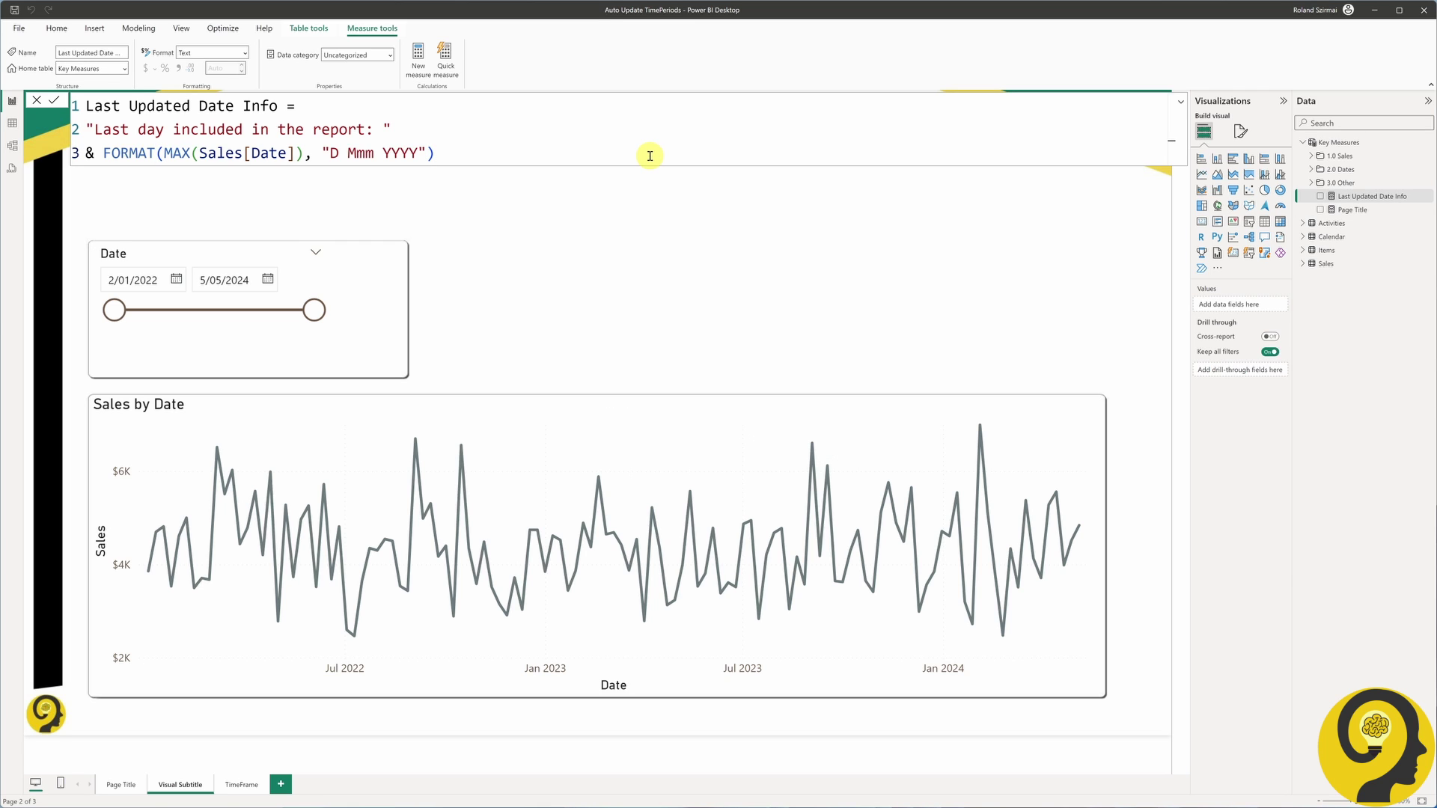
Step: Turn on the subtitle of the Sales by Date line chart
click(438, 405)
click(1242, 131)
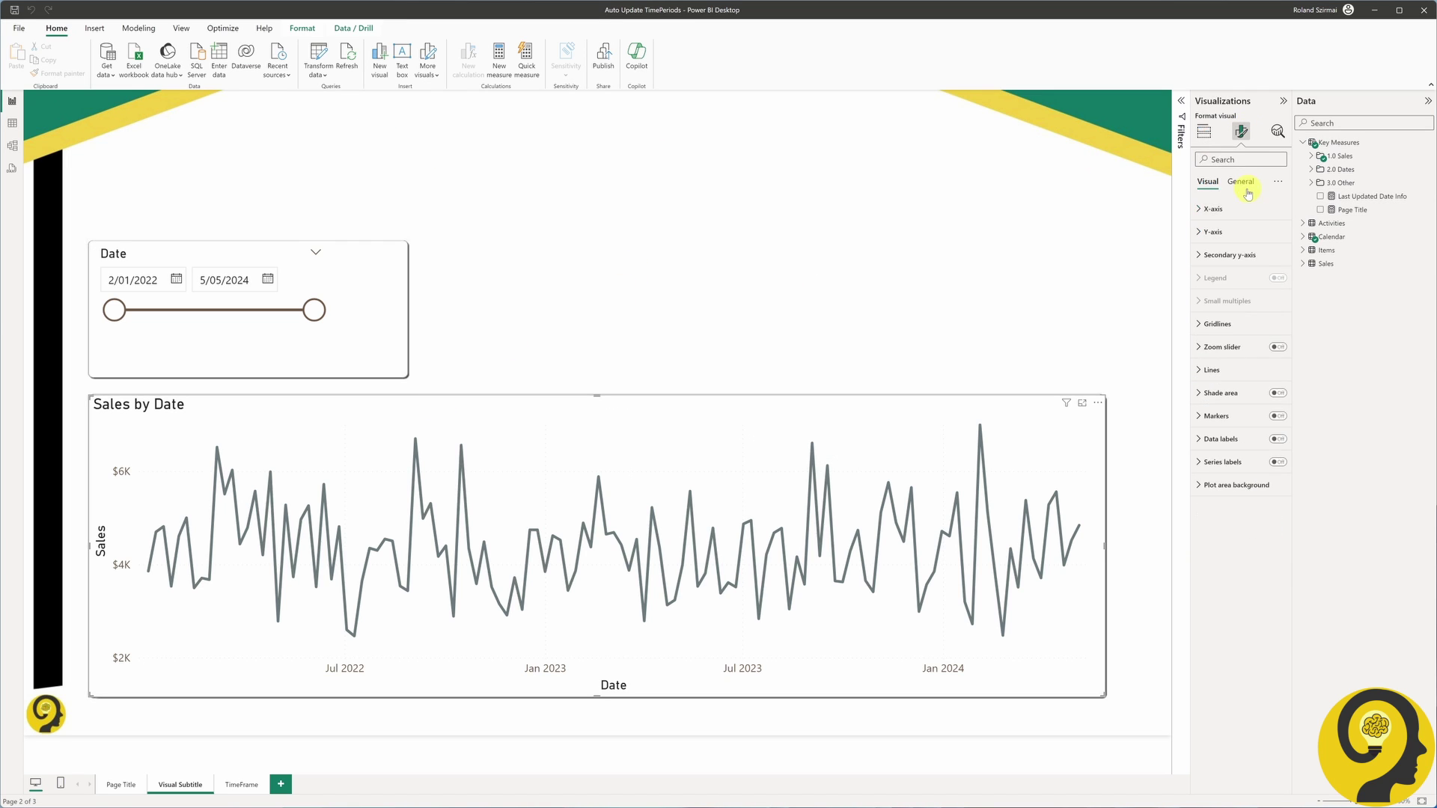
click(1241, 182)
click(1210, 231)
click(1215, 258)
click(1273, 286)
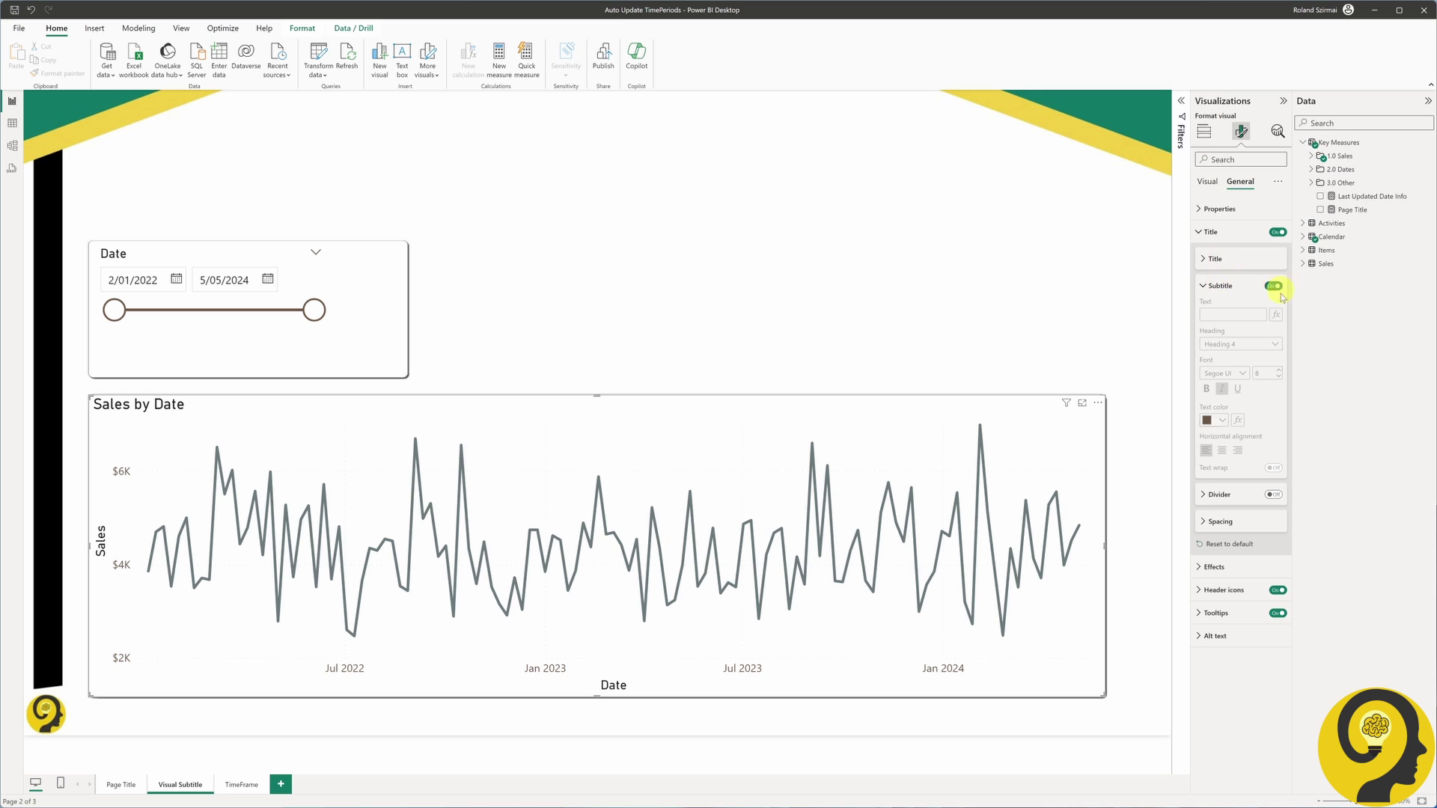
Step: Base the subtitle on Last Updated Date Info and end the Date slicer at 18 Feb 2024
click(1276, 314)
click(539, 334)
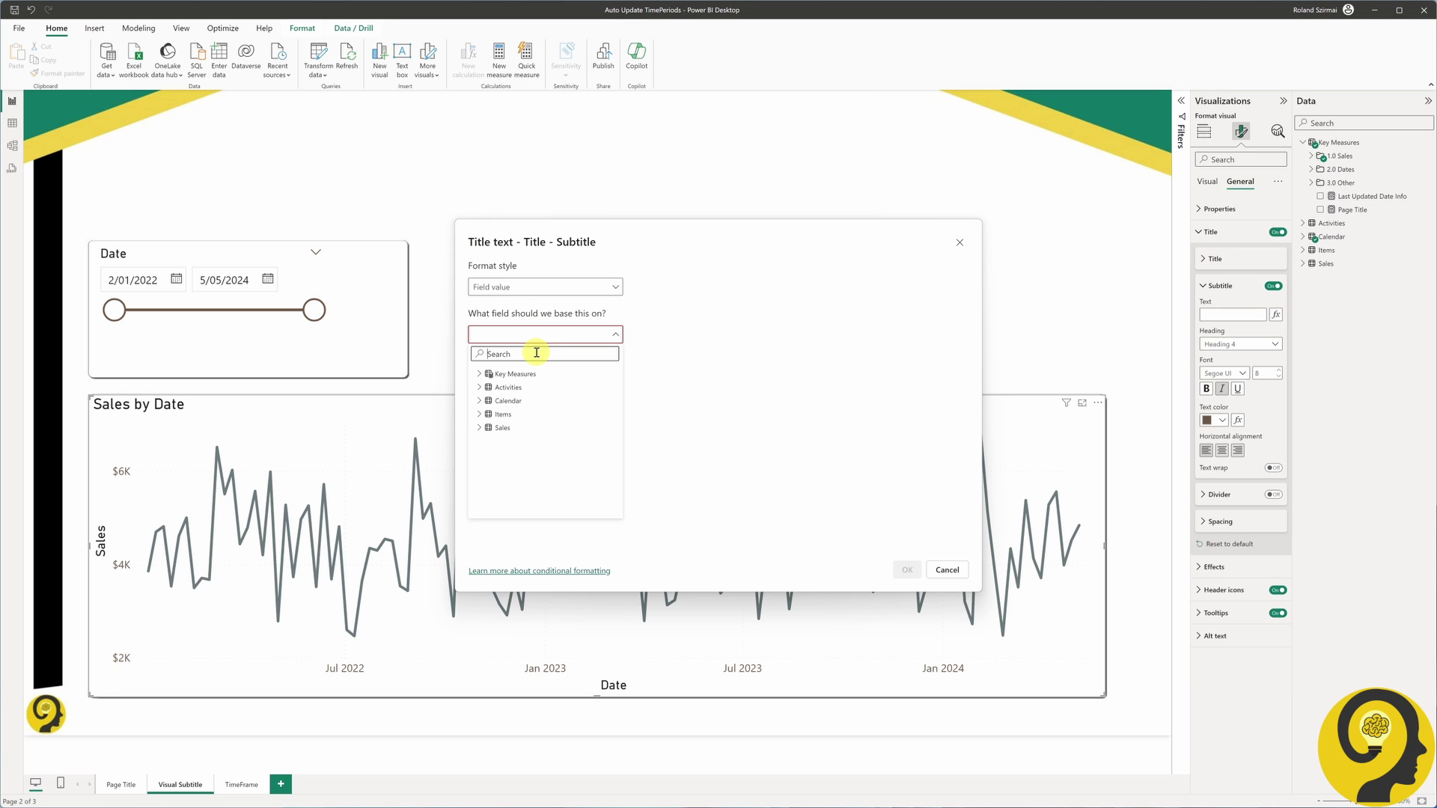
text(last upd)
click(527, 386)
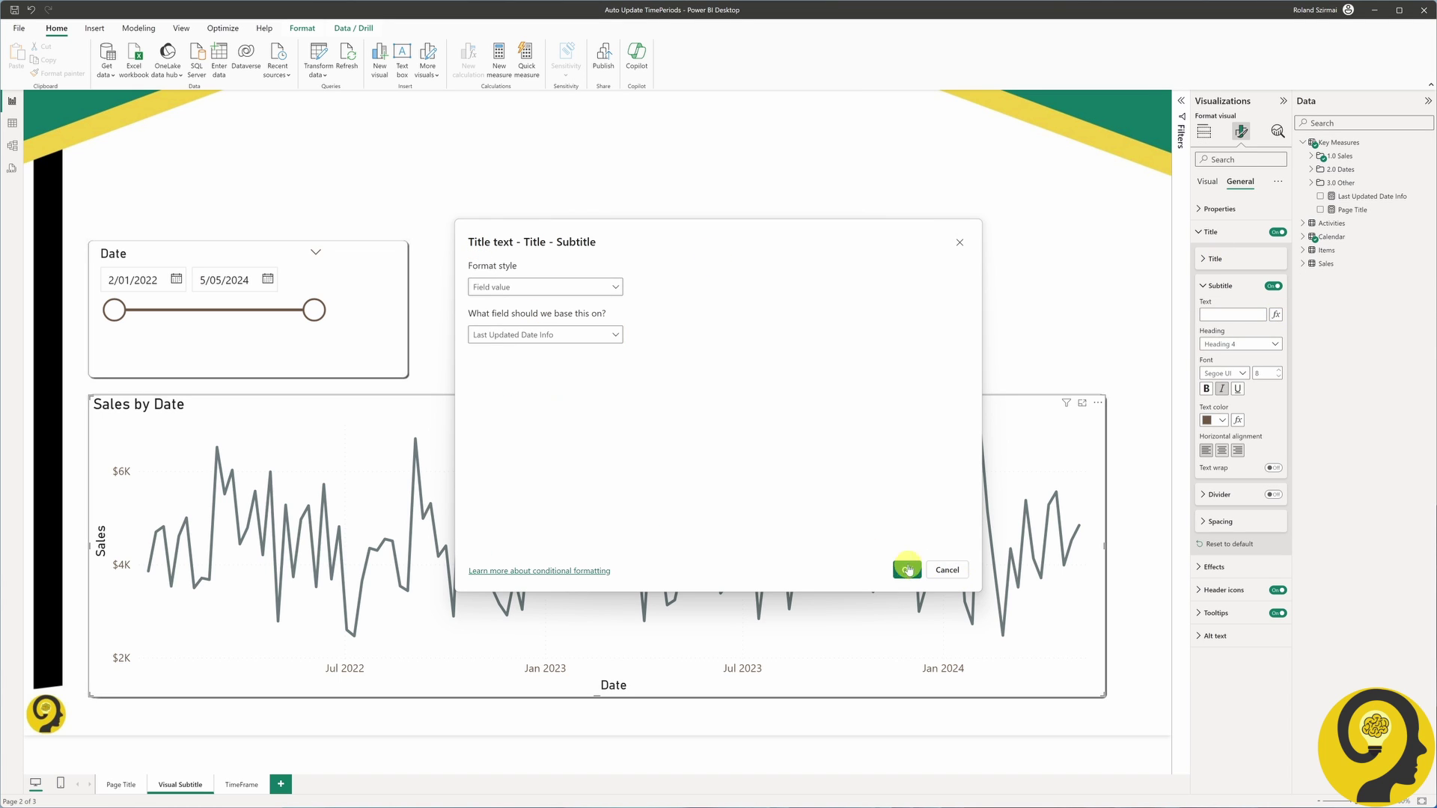
click(907, 569)
click(634, 226)
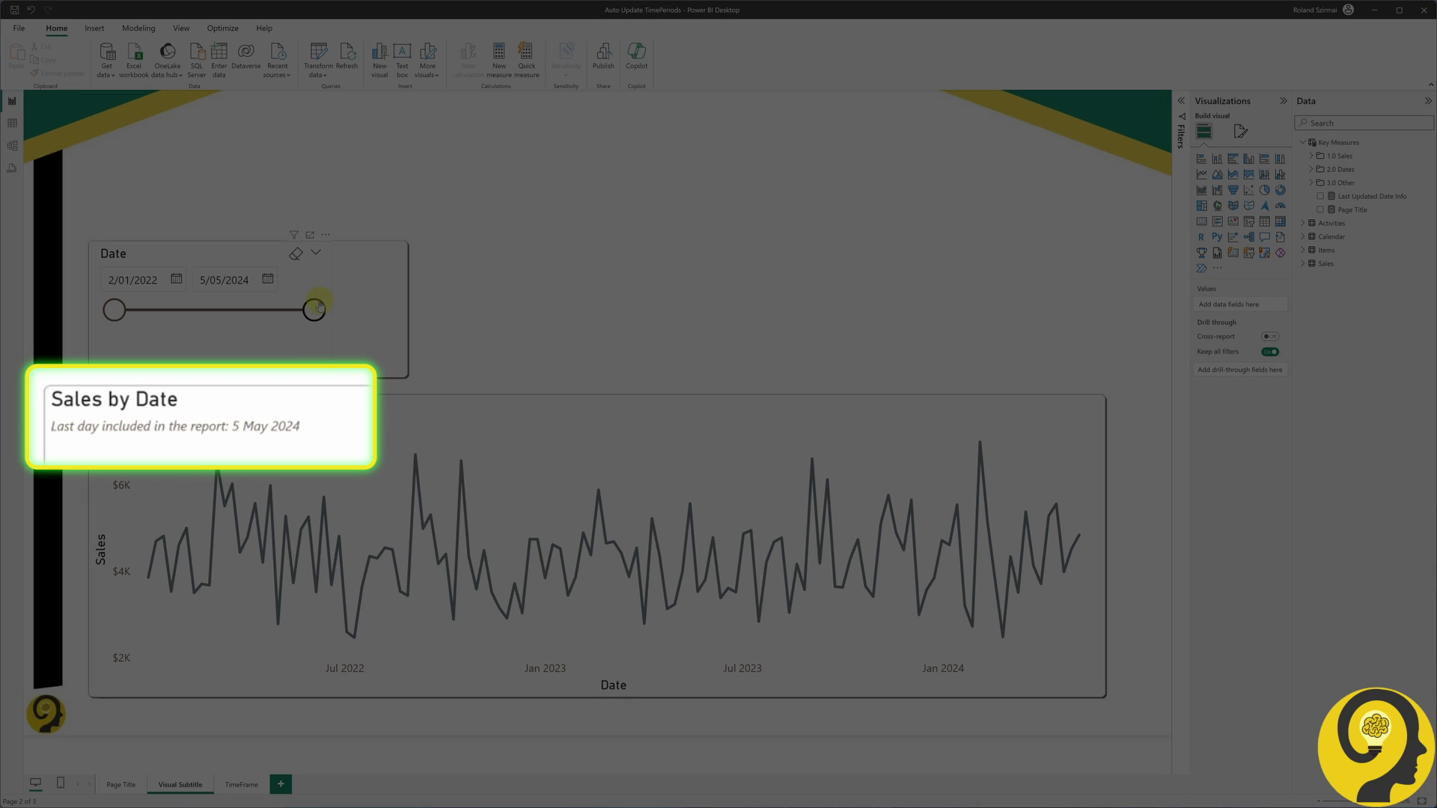
mouse_move(301, 315)
mouse_down()
mouse_move(284, 313)
mouse_move(318, 308)
mouse_up()
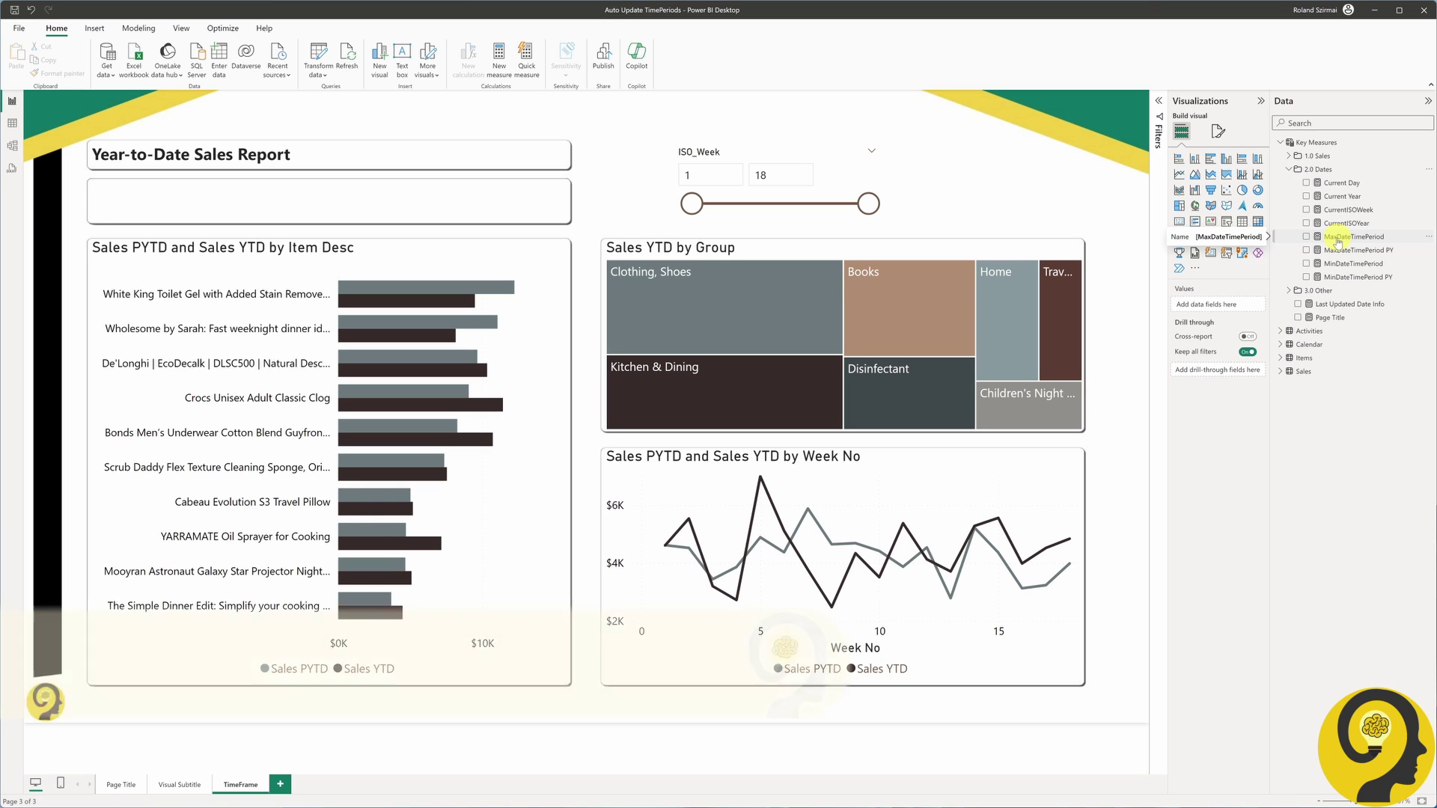
Step: Review the Max/Min DateTimePeriod and their PY measure formulas
click(1337, 238)
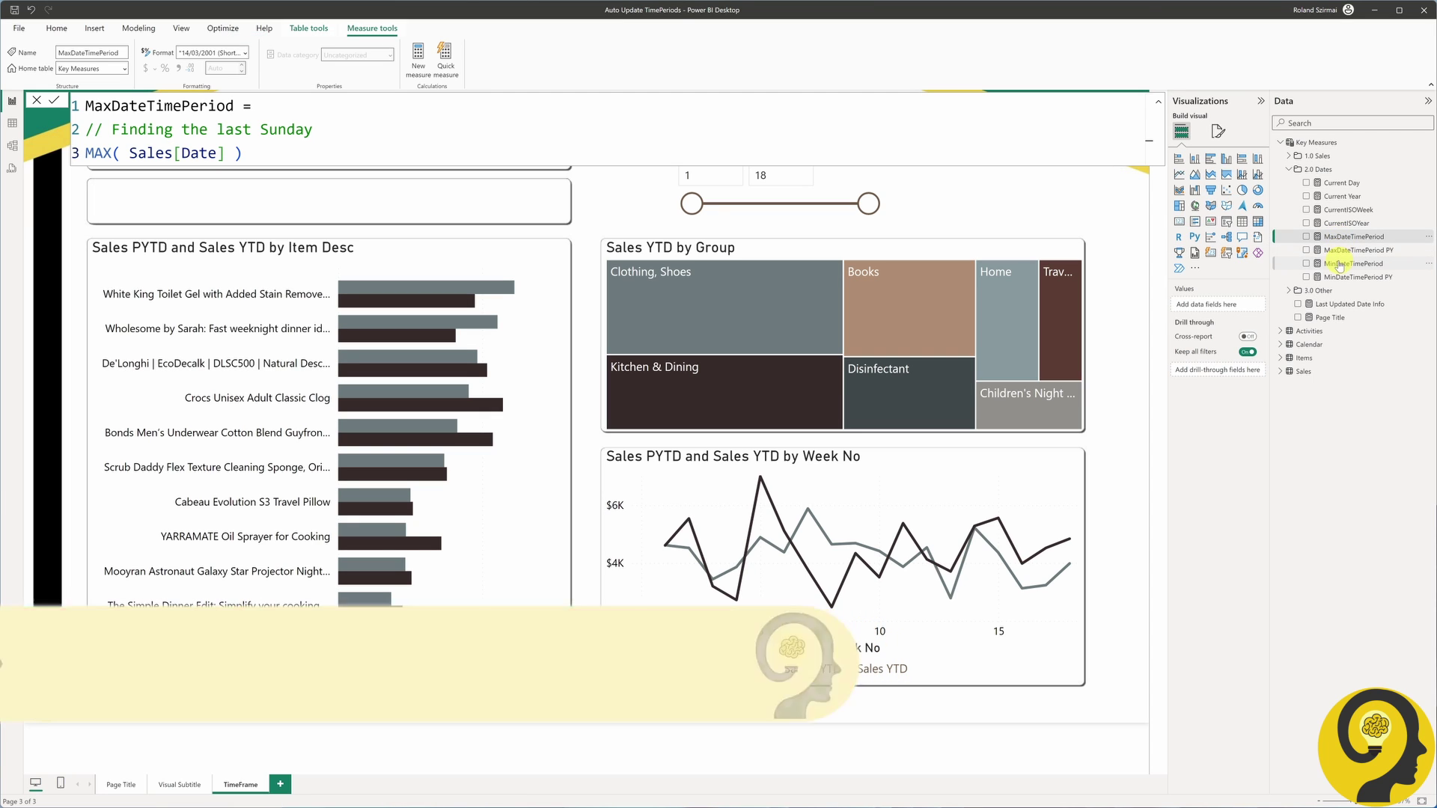
click(1339, 263)
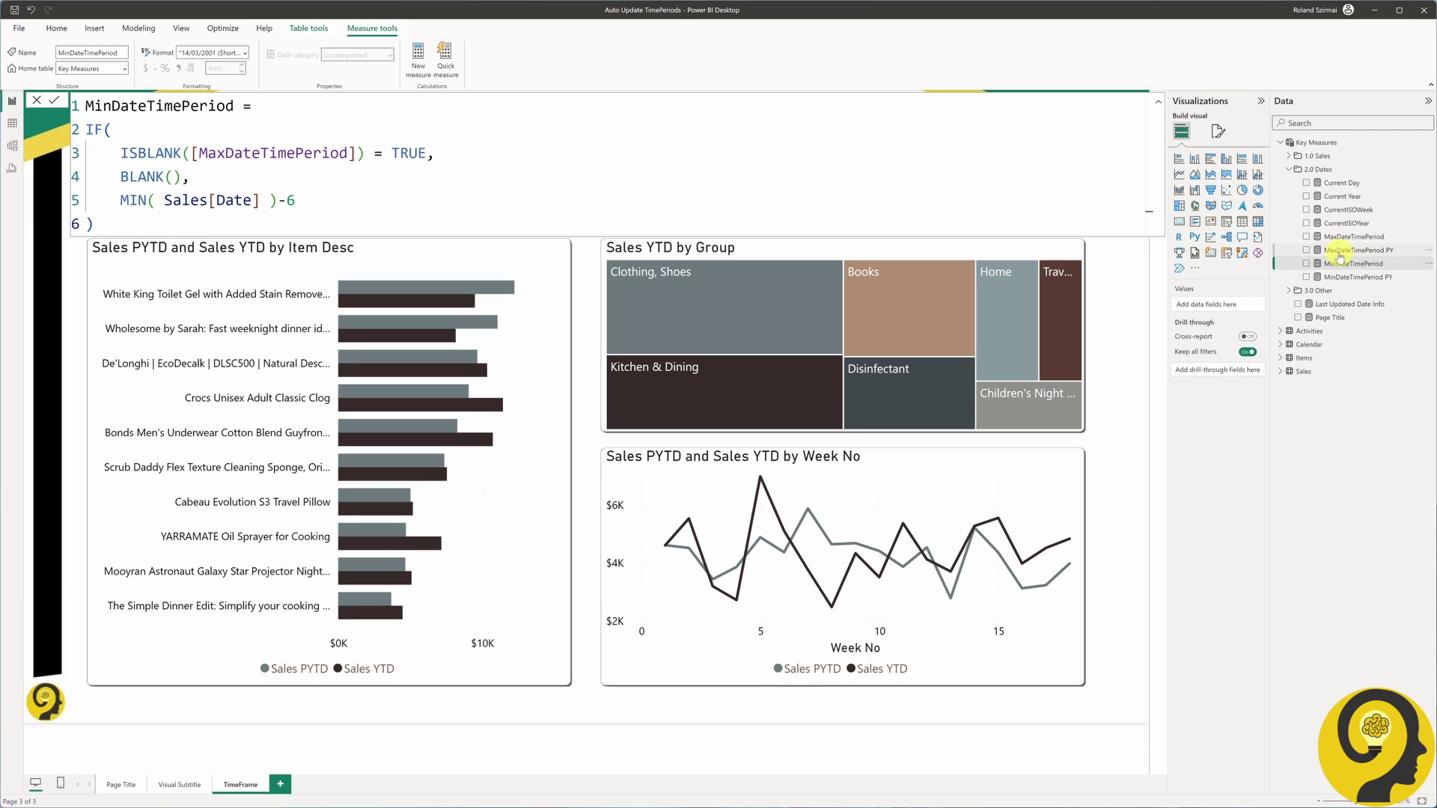
click(1339, 252)
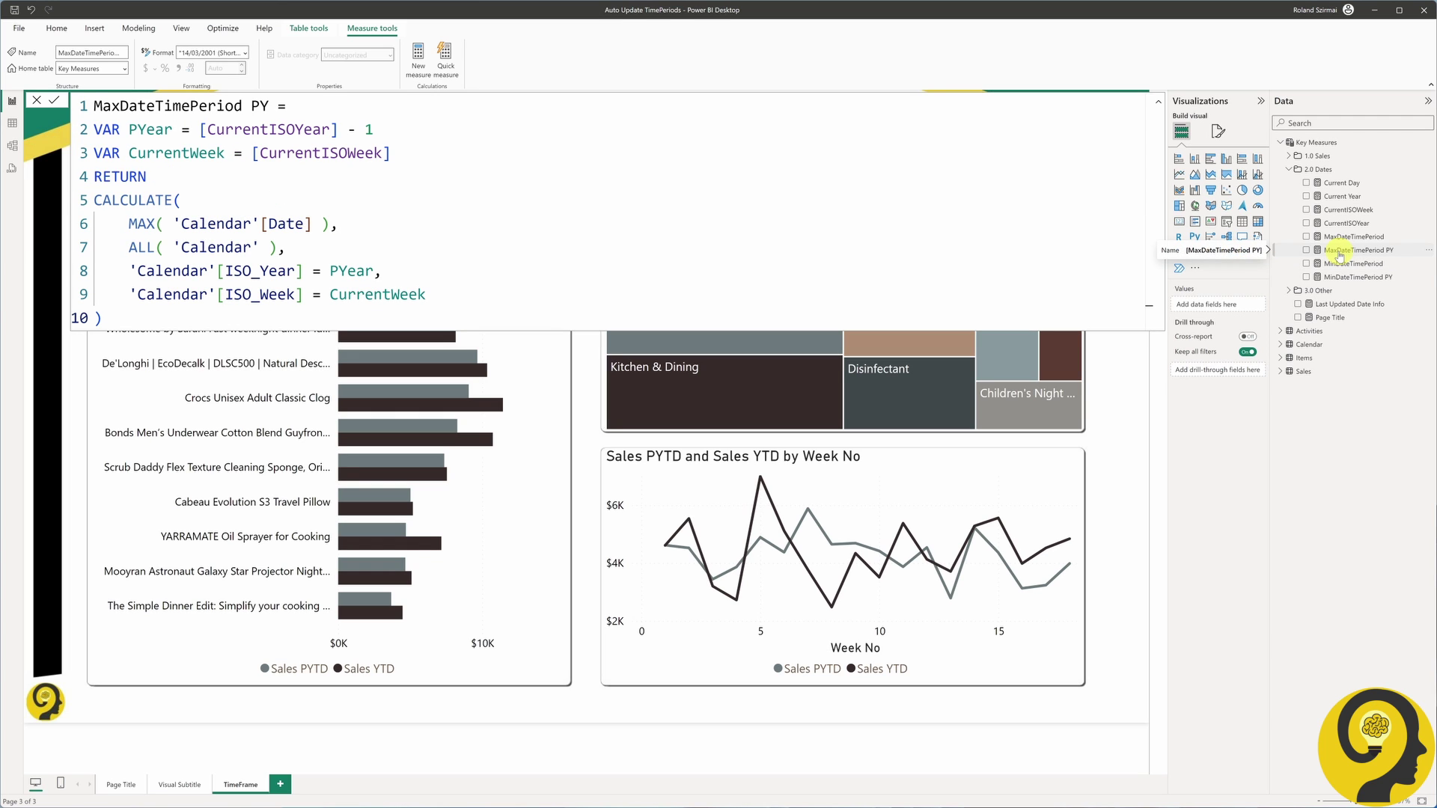
click(1339, 277)
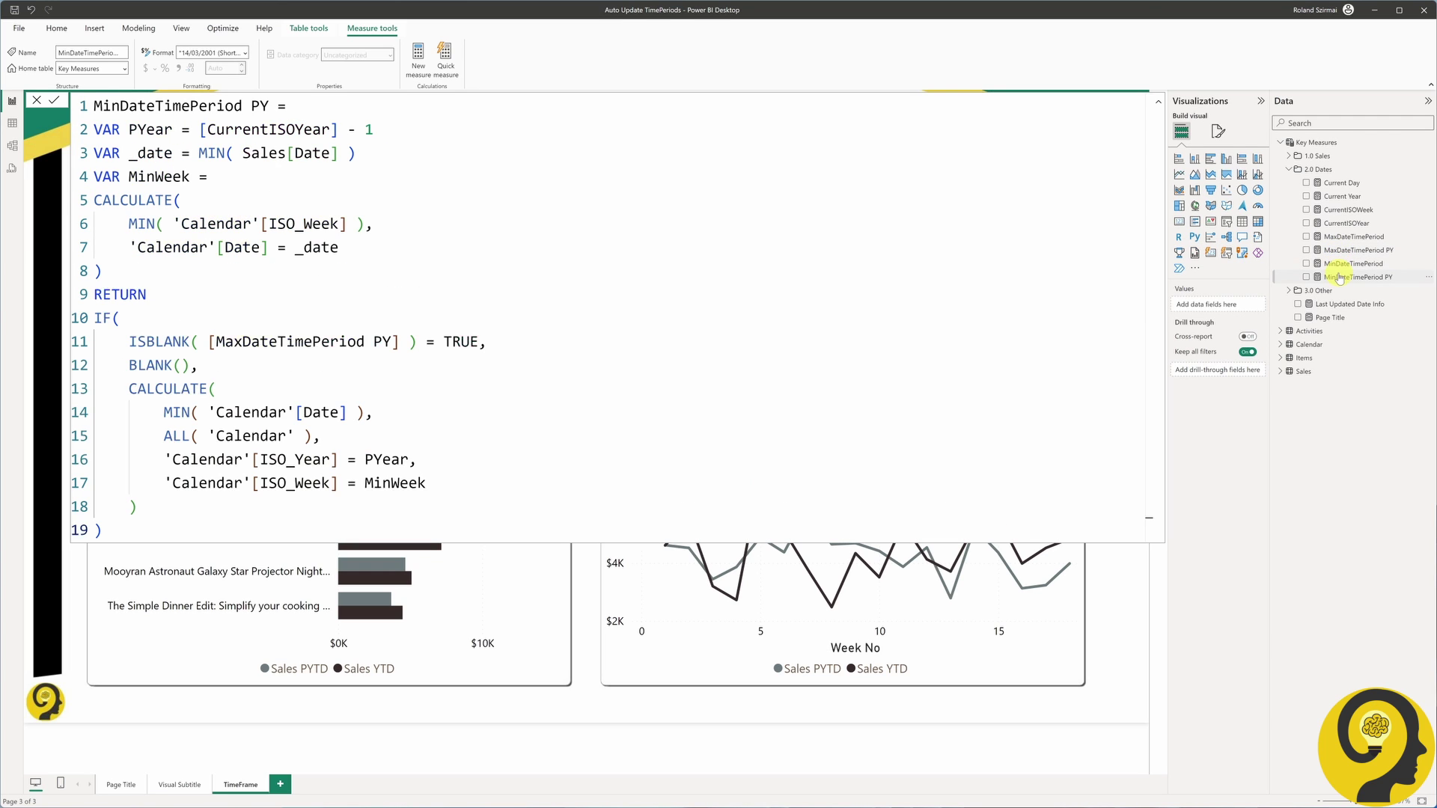
click(1107, 589)
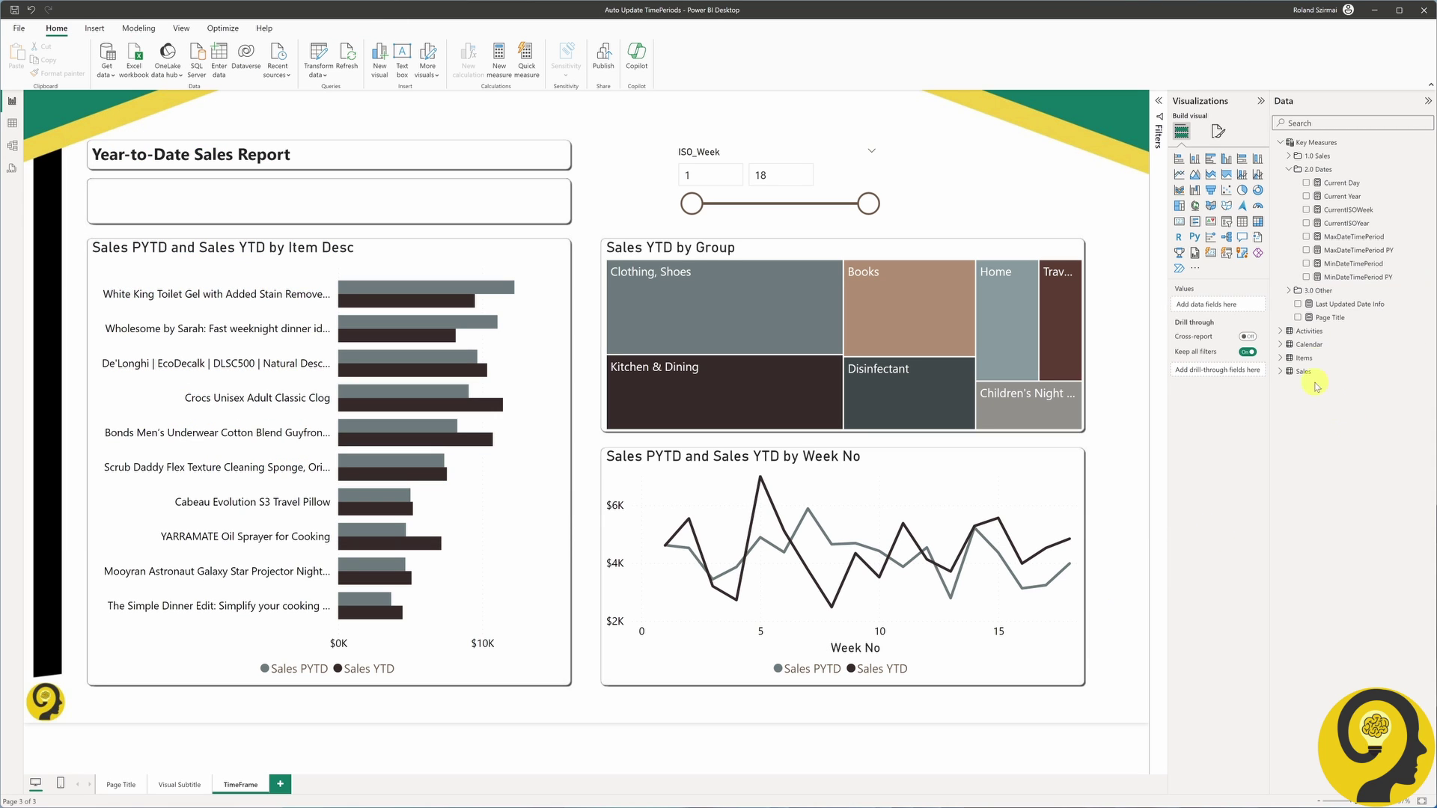
Step: Start a new TimeFrame measure in Key Measures by pasting the prepared DAX
right_click(1315, 142)
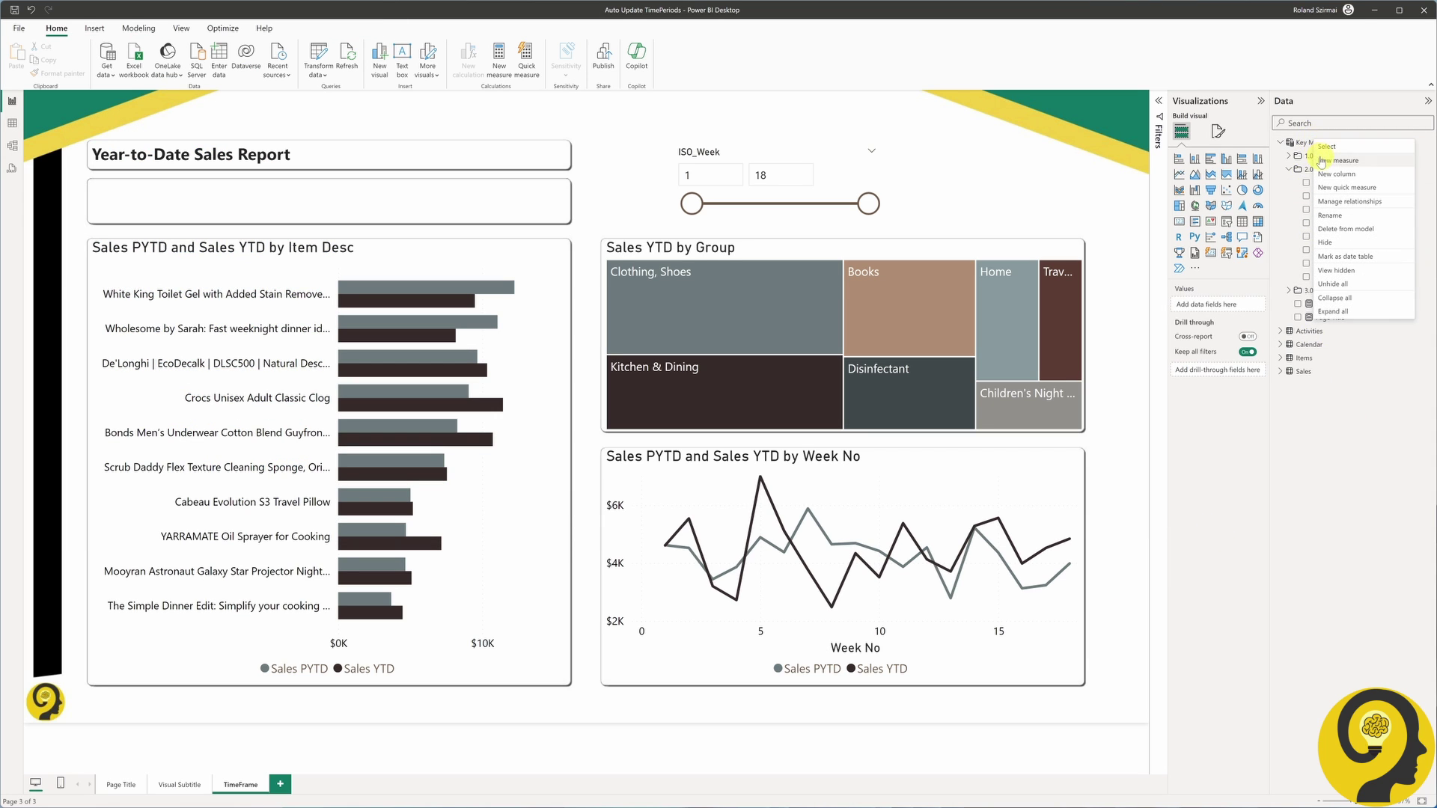
key(Escape)
text(TimeFrame = "TimeFrame: " & CONCATENATE("", UNICHAR(10)) & FORMAT( [MinDateTimePeriod PY], "d Mmm yyyy") & "-" & FORMAT( [MaxDateTimePeriod PY], "d Mmm yyyy") & " vs " & FORMAT( [MinDateTimePeriod], "d Mmm yyyy") & "-" & FORMAT( [MaxDateTimePeriod], "d Mmm yyyy"))
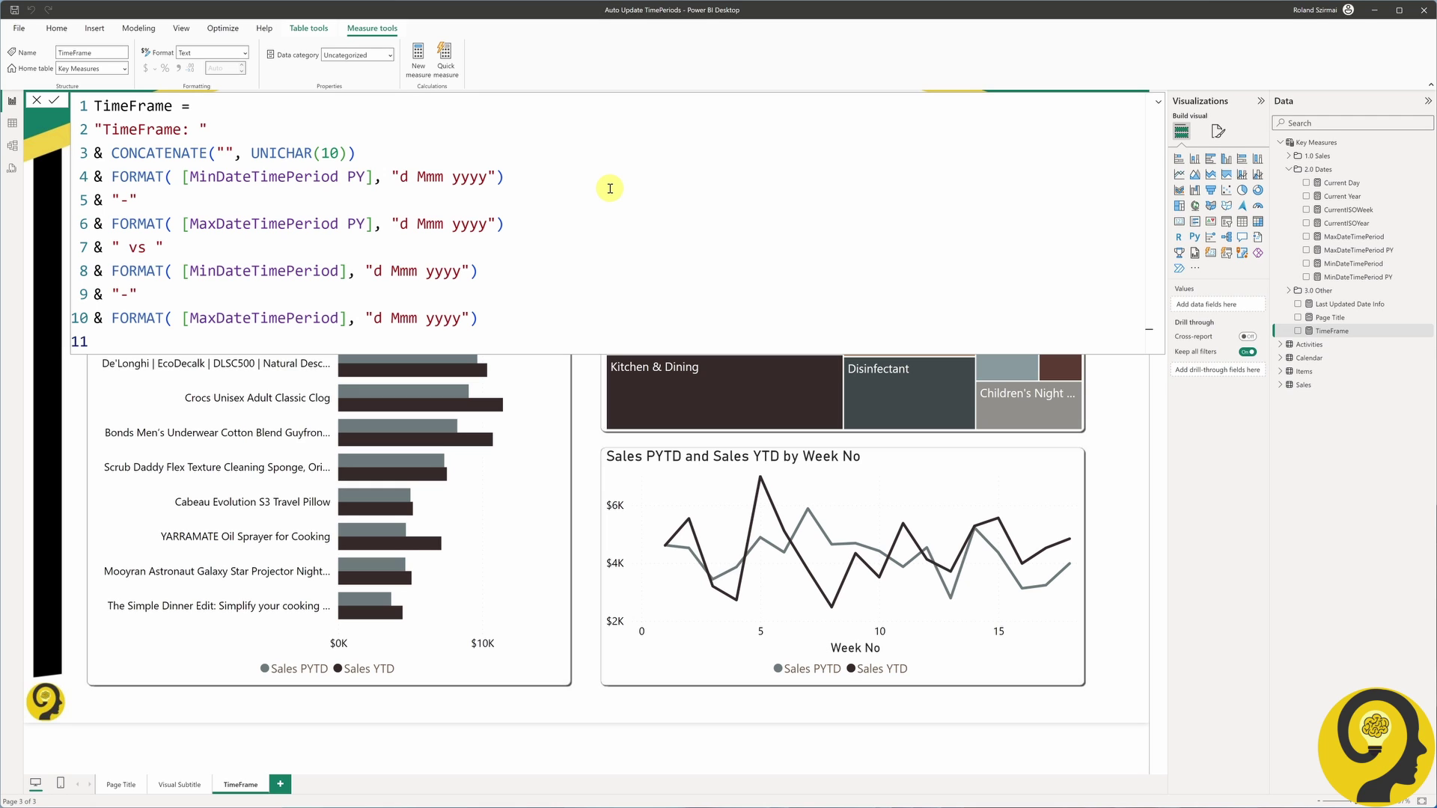
Step: Commit TimeFrame and add it as a card placed just below the report title
click(595, 374)
click(1179, 221)
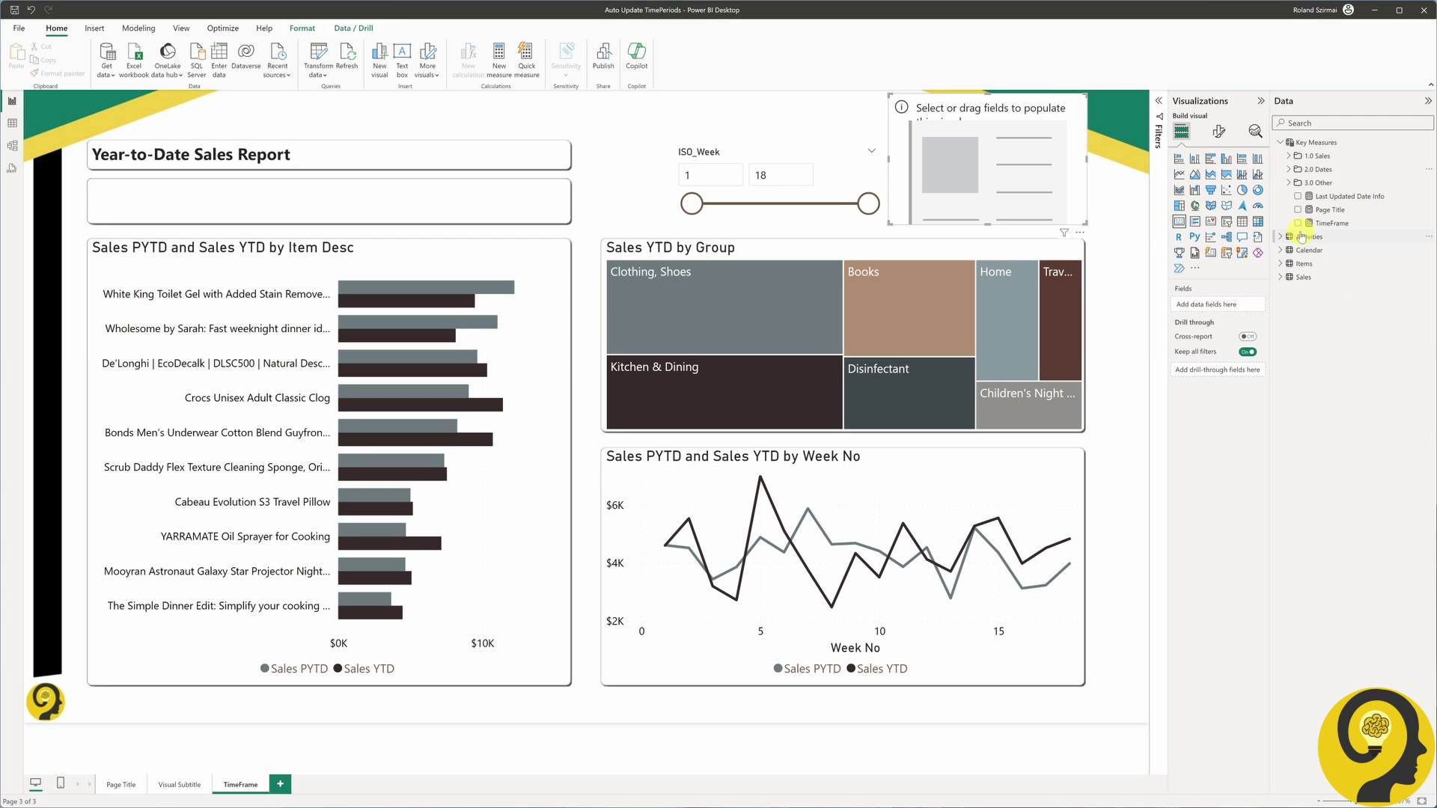
click(1298, 223)
drag(304, 305, 571, 224)
Step: Hide the card's category label, make it taller and set callout font 25
click(1218, 131)
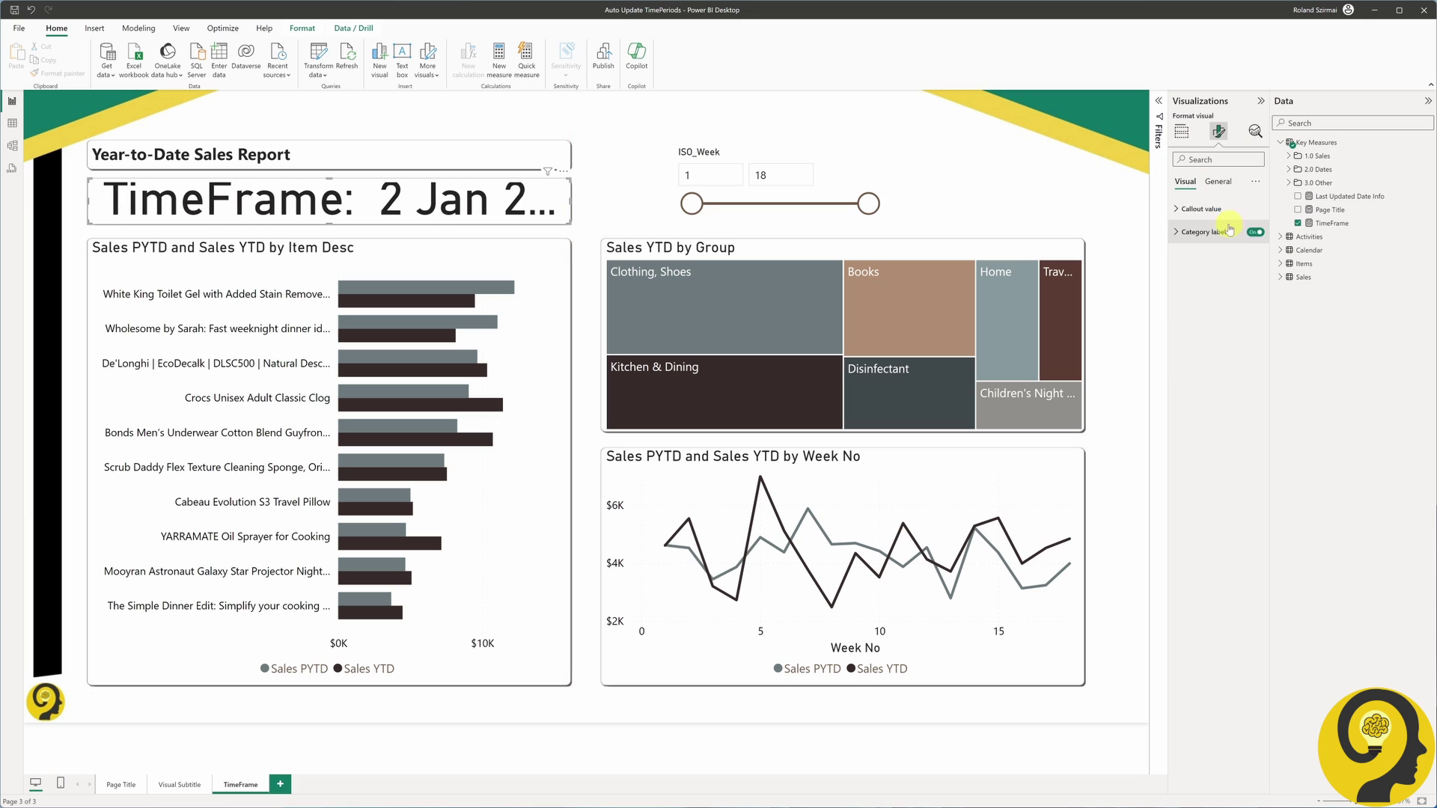
click(1230, 229)
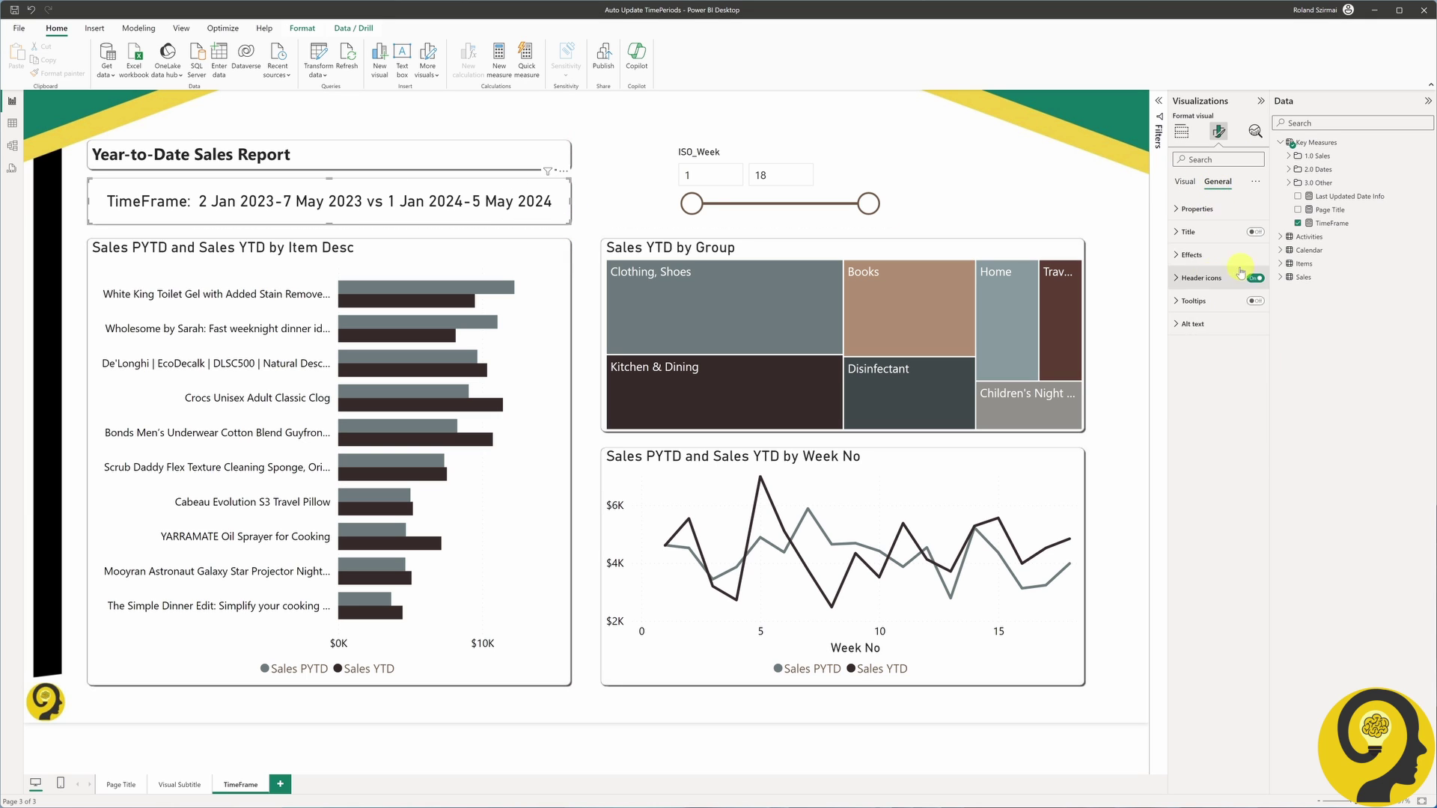
click(1196, 182)
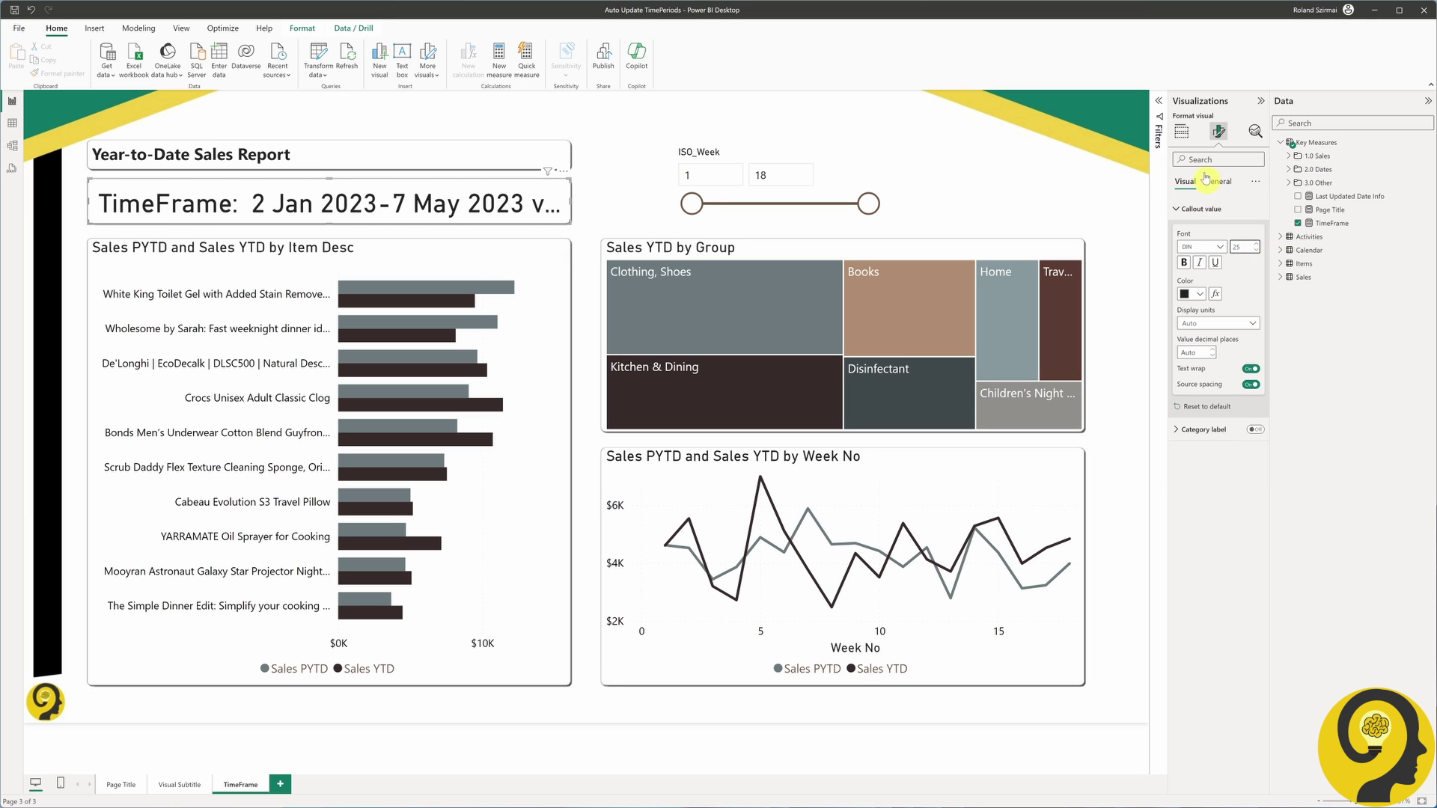
click(1181, 131)
drag(569, 222, 569, 256)
click(1218, 131)
click(1244, 344)
text(25)
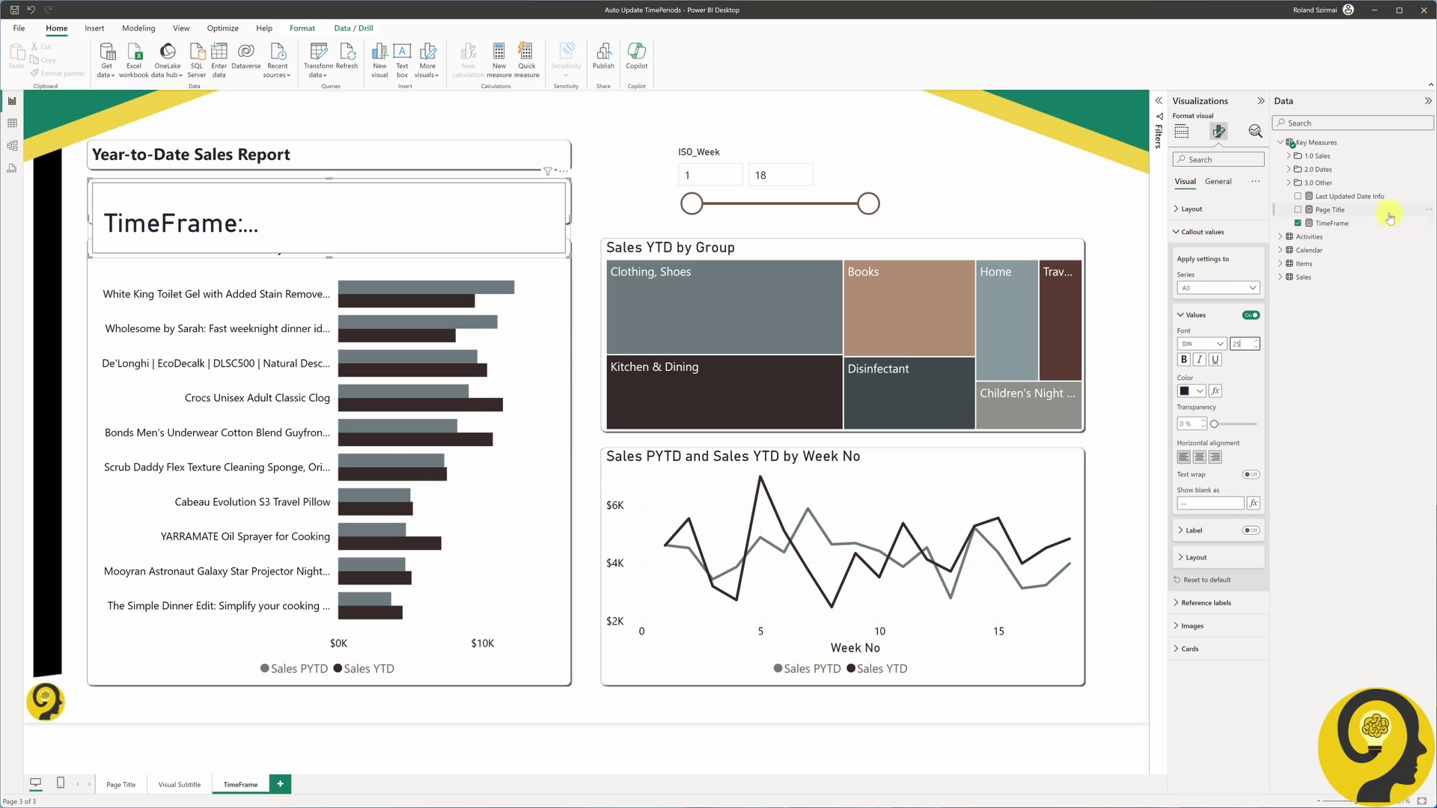
click(1182, 131)
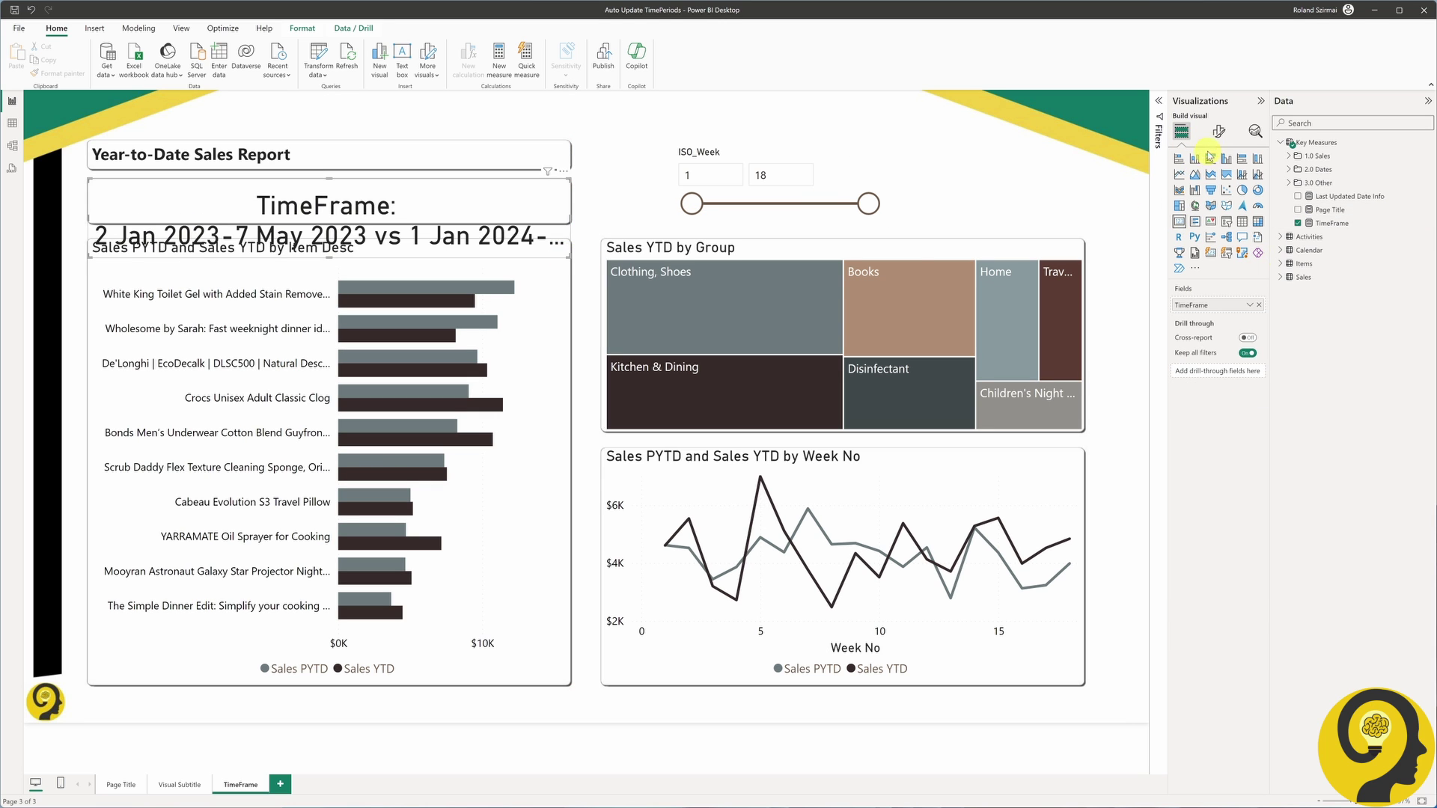
Step: Shrink the card, set callout font size 16 and centre it under the title
drag(569, 257, 479, 200)
click(1218, 131)
text(16)
key(Return)
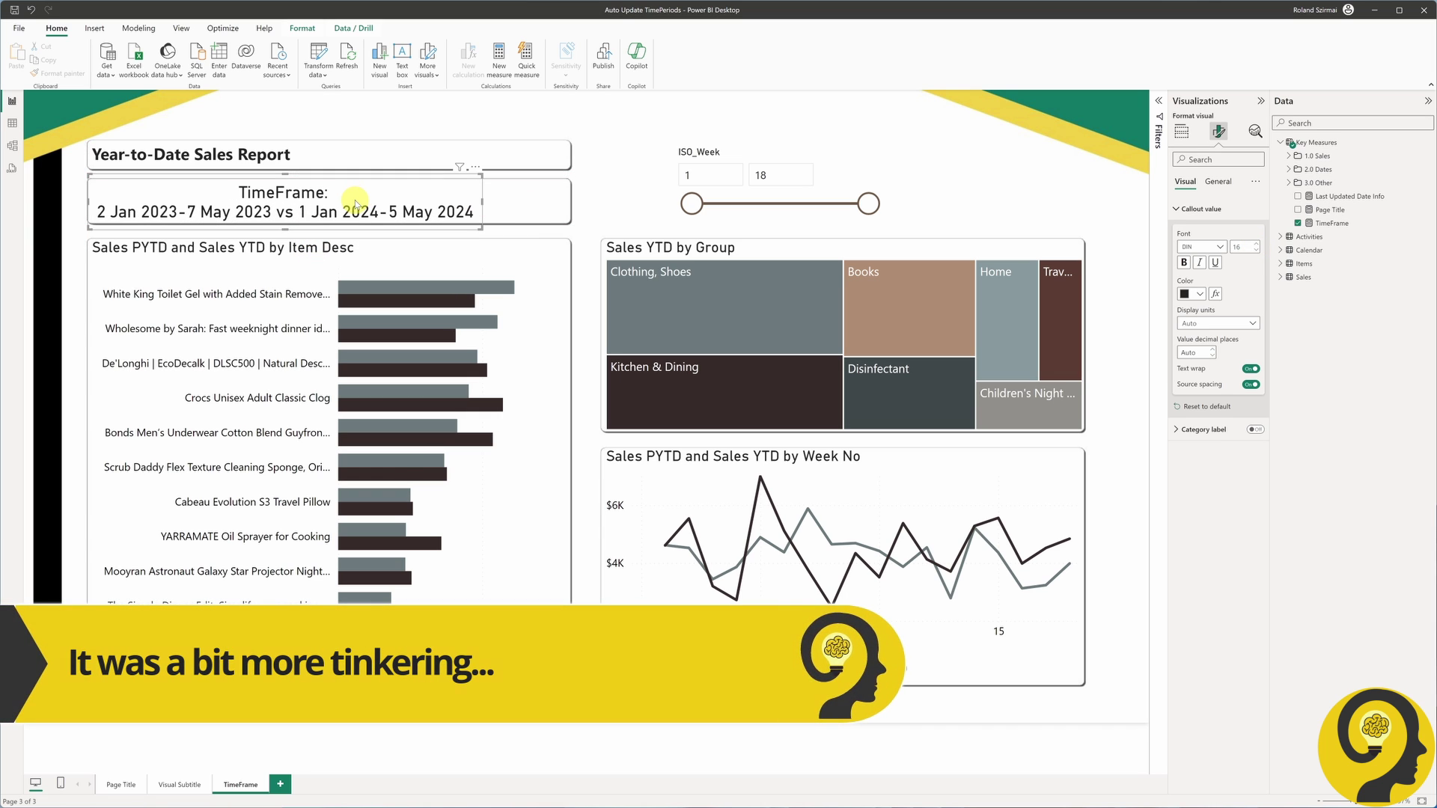
click(525, 200)
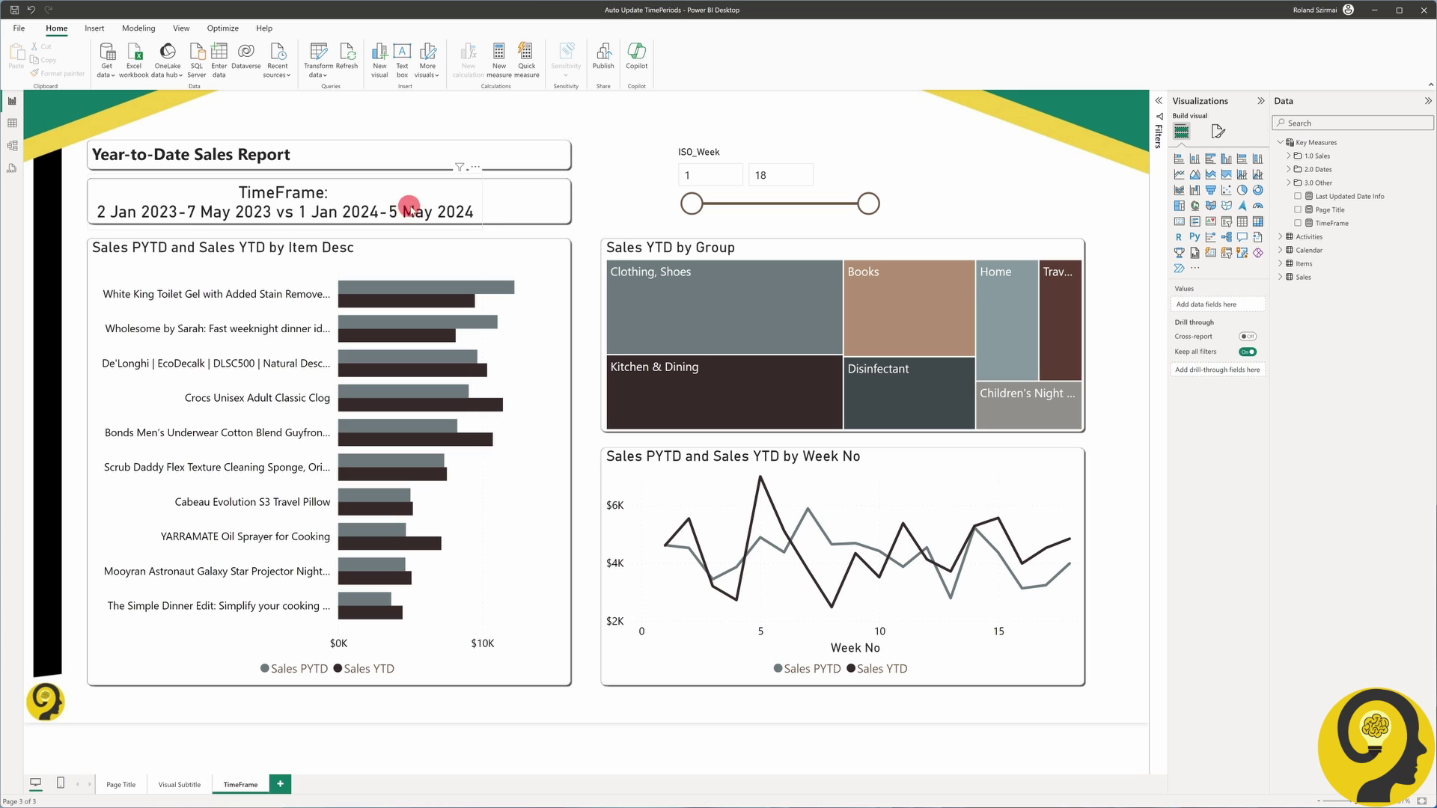
drag(409, 204, 453, 210)
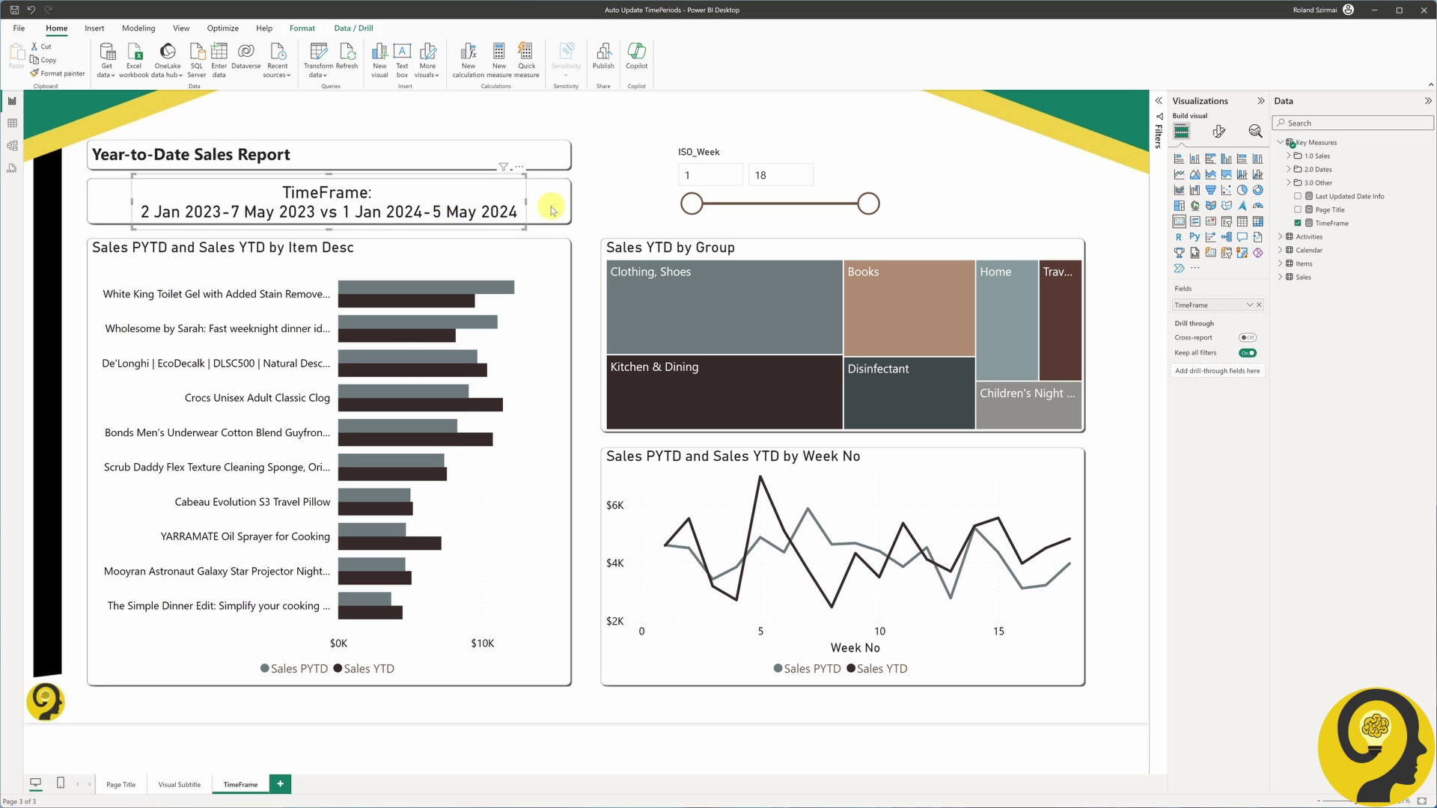
click(588, 200)
Step: Set the ISO_Week slicer's end to week 15 and its start to week 5
drag(880, 209, 838, 207)
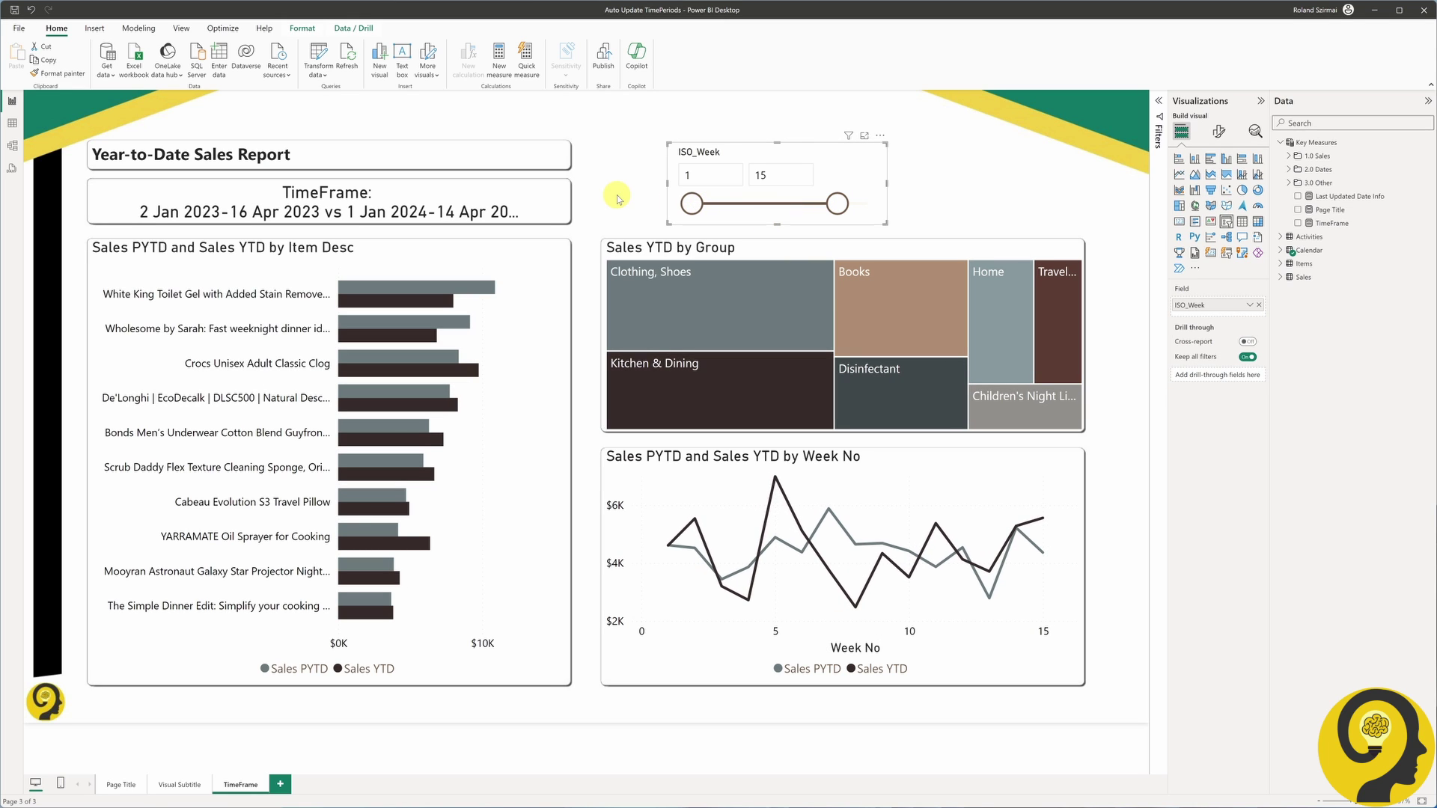
drag(691, 203, 730, 203)
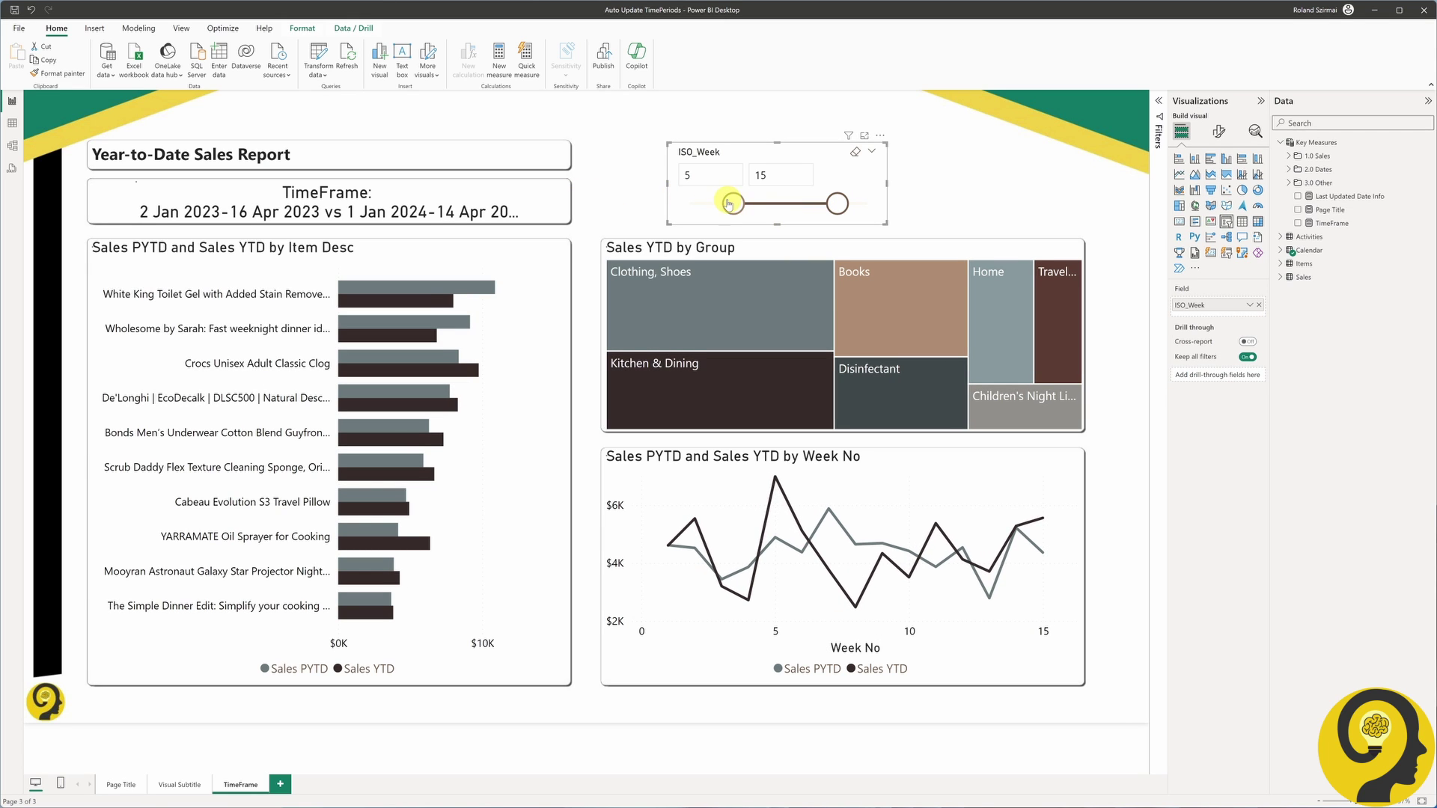